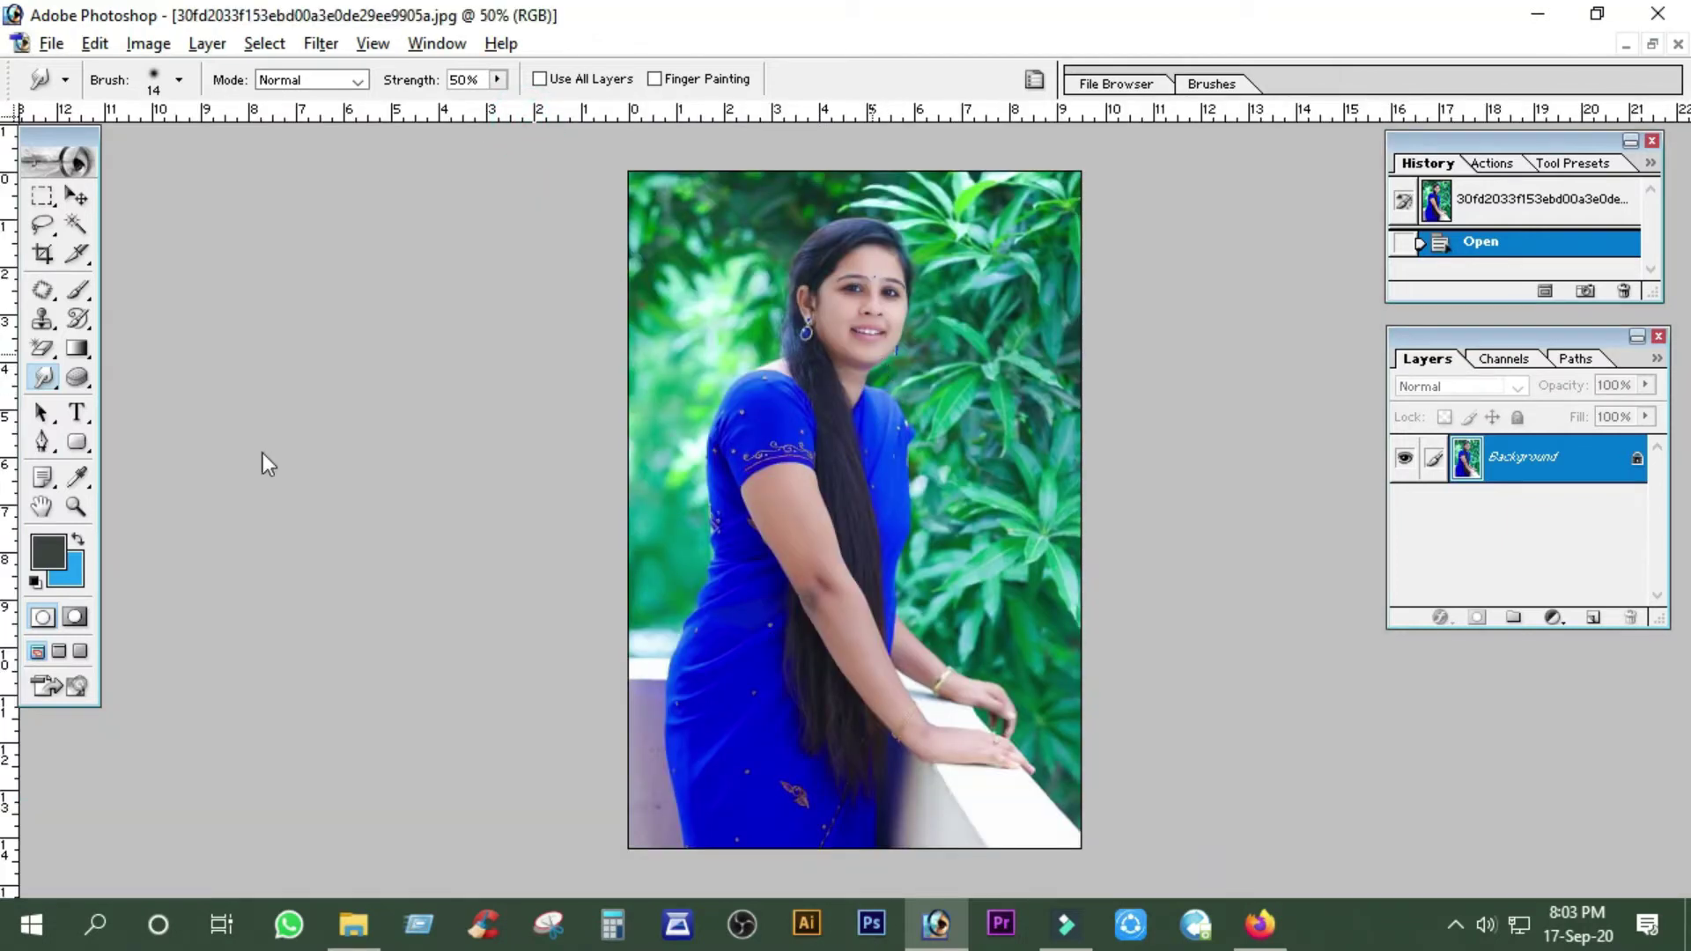
Zoom into the portrait to 300% for a close-up of the woman's face and lips
left_click(76, 506)
left_click(920, 377)
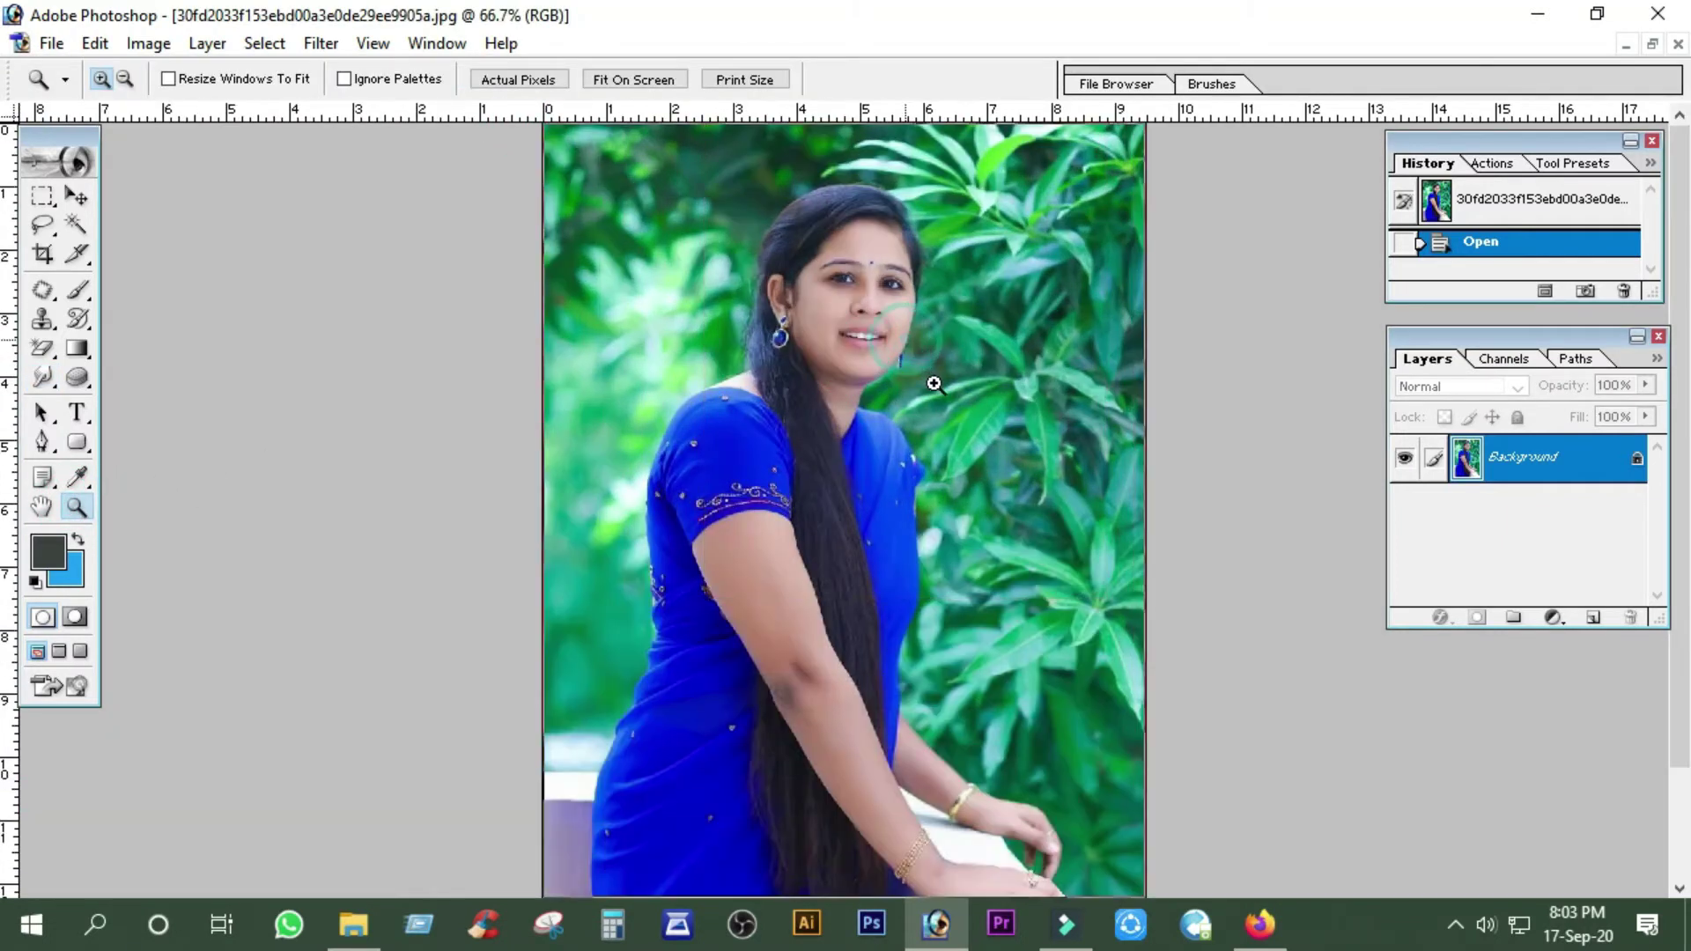
left_click(958, 533)
left_click(937, 606)
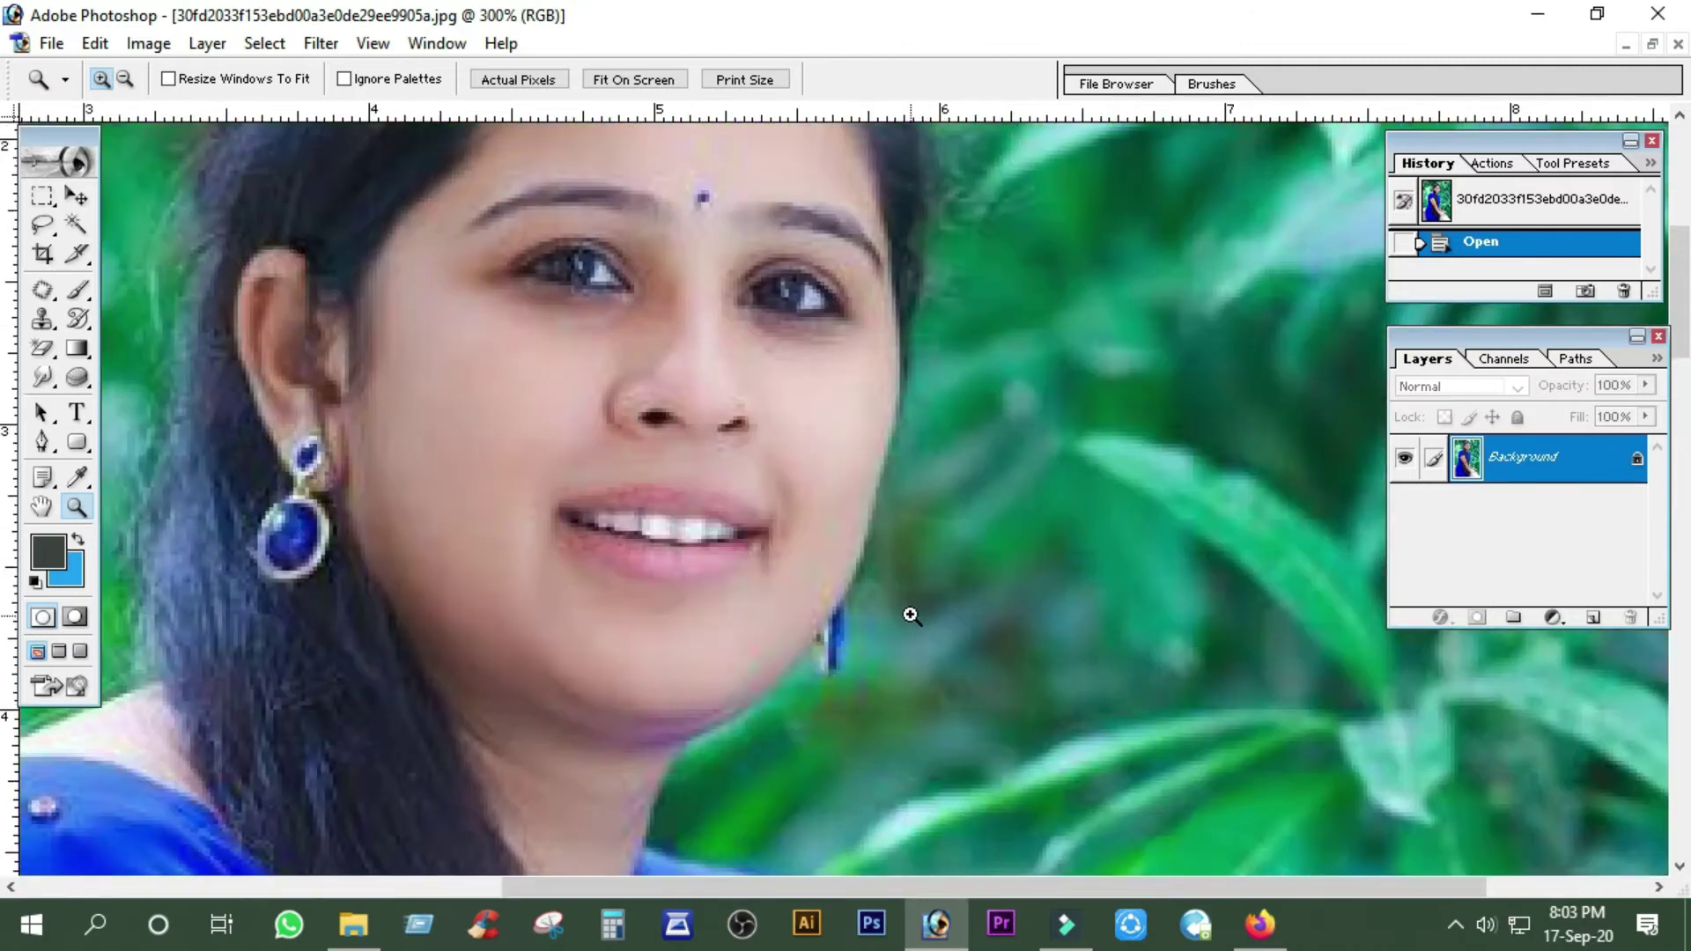
key("alt")
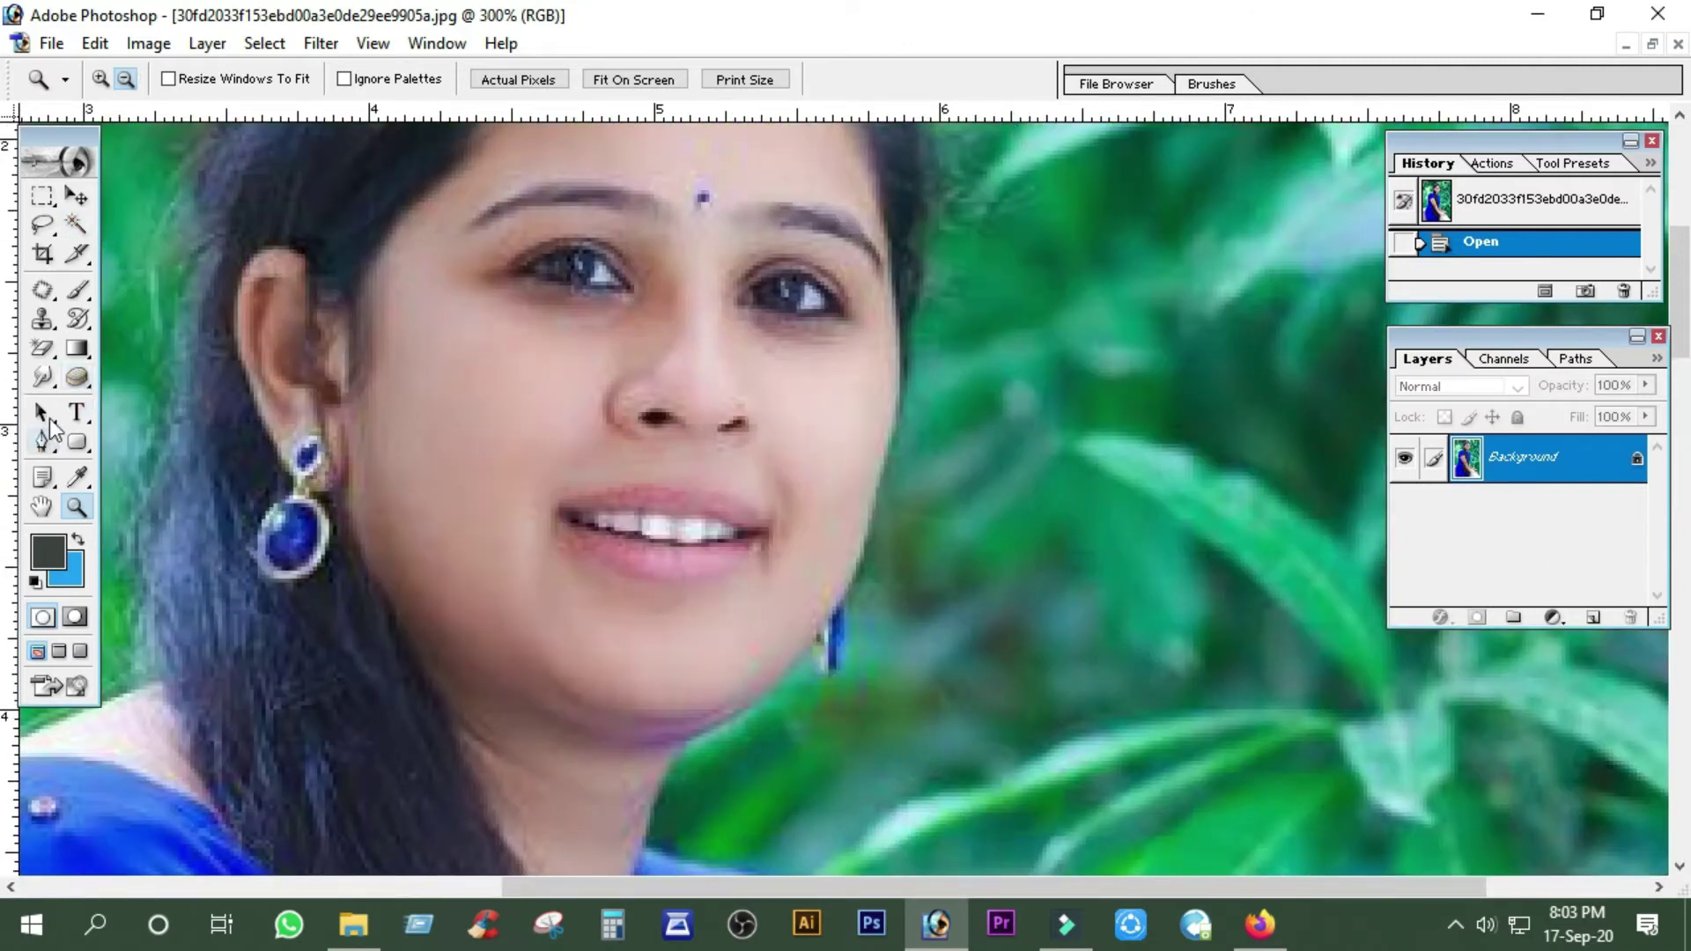
Sample the lip colour, intensify it to pink F52F63, and select the Pencil tool
left_click(78, 476)
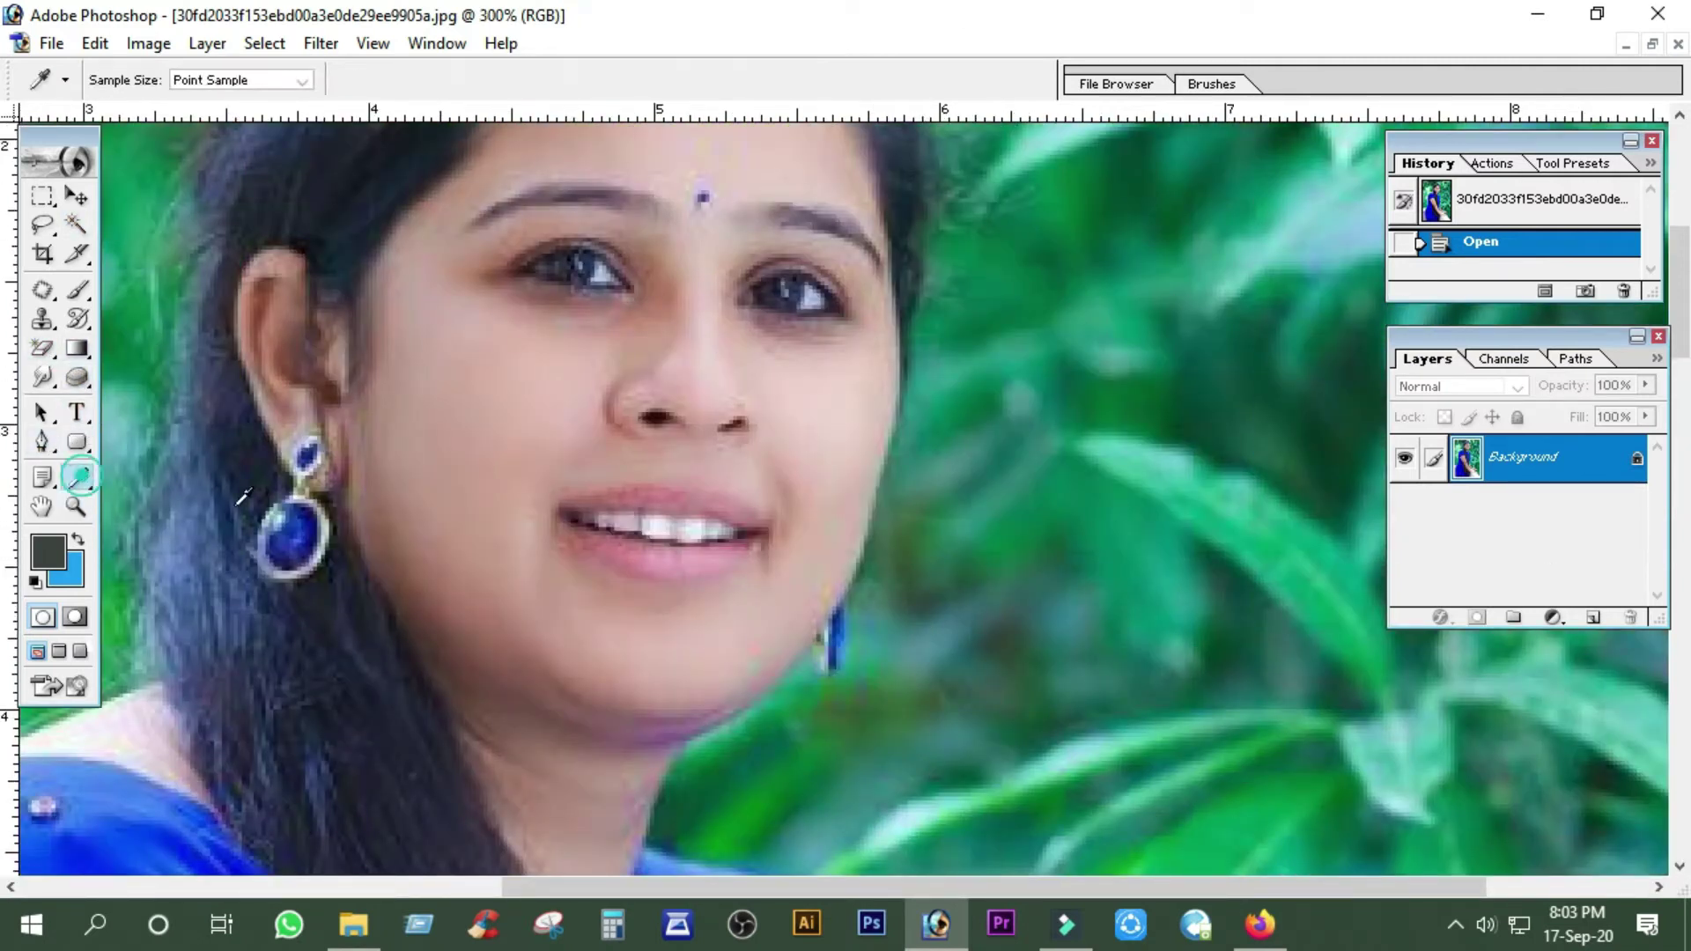
left_click(642, 558)
left_click(62, 554)
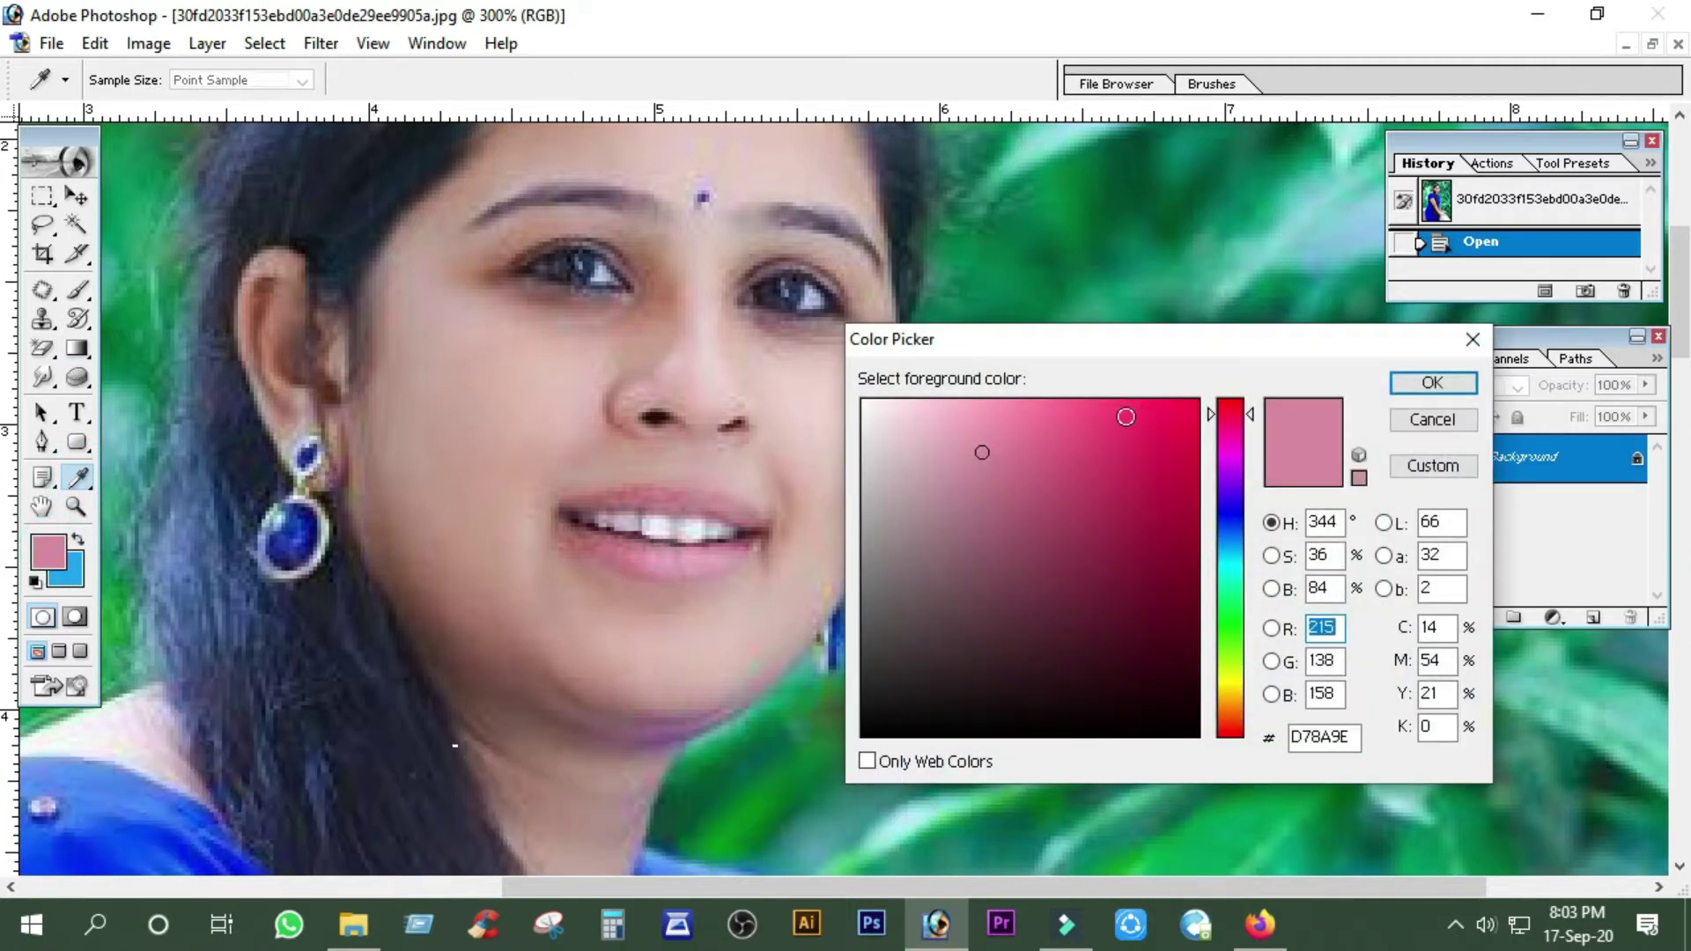
left_click(1133, 412)
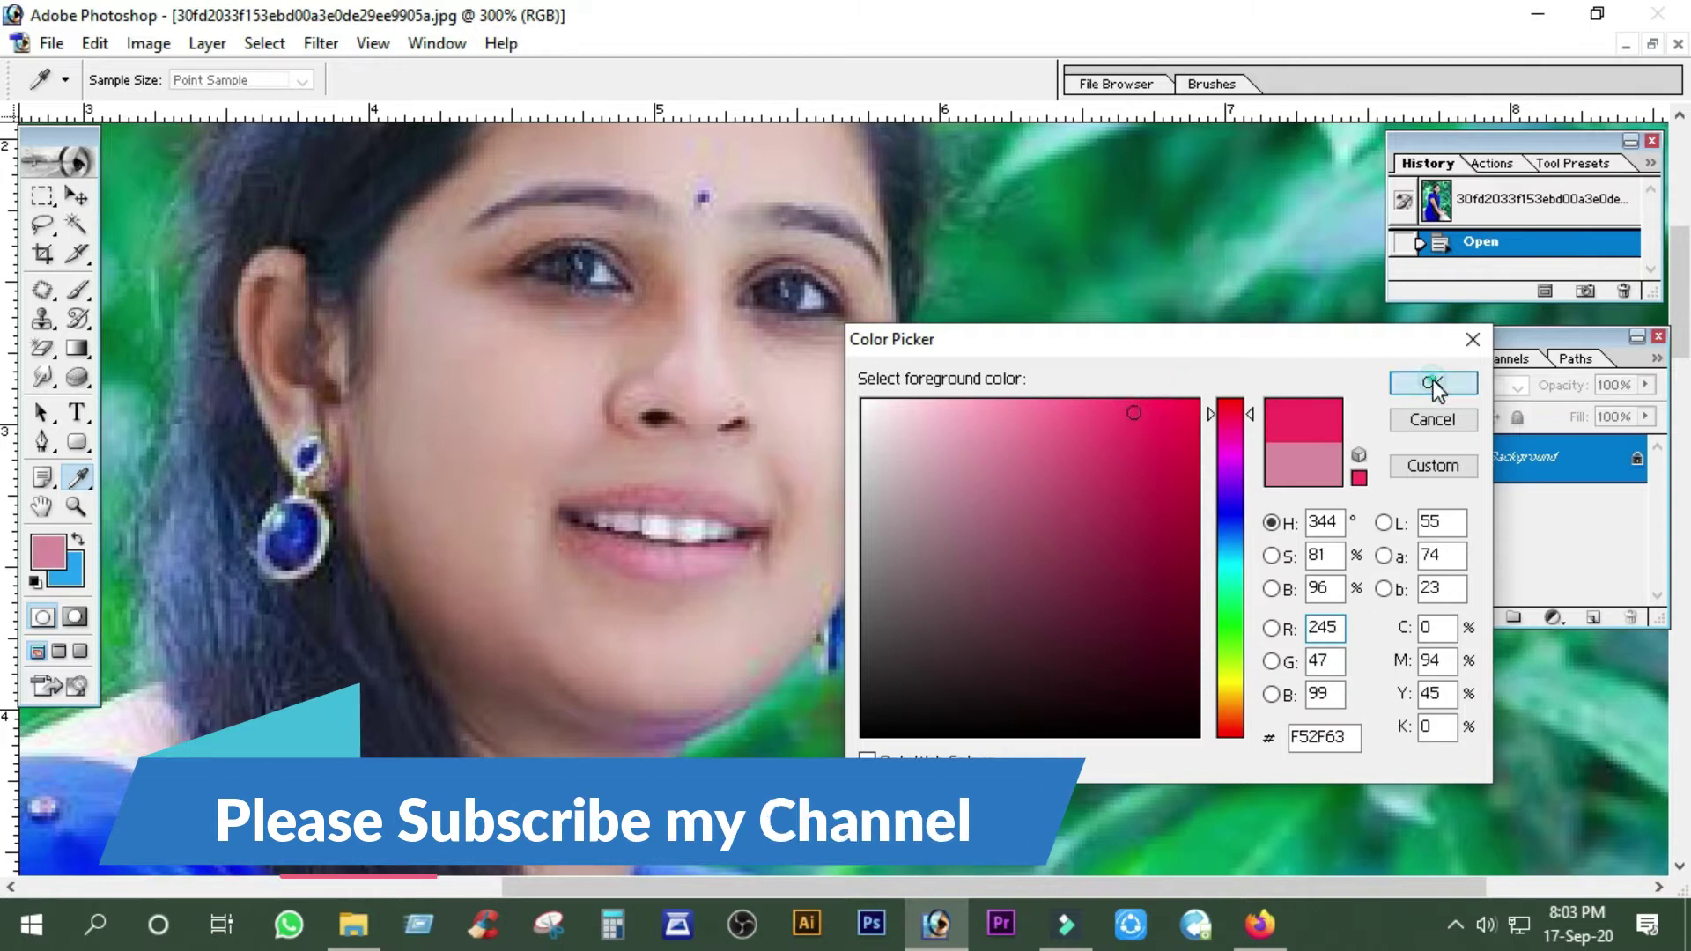
left_click(1432, 382)
left_click(78, 290)
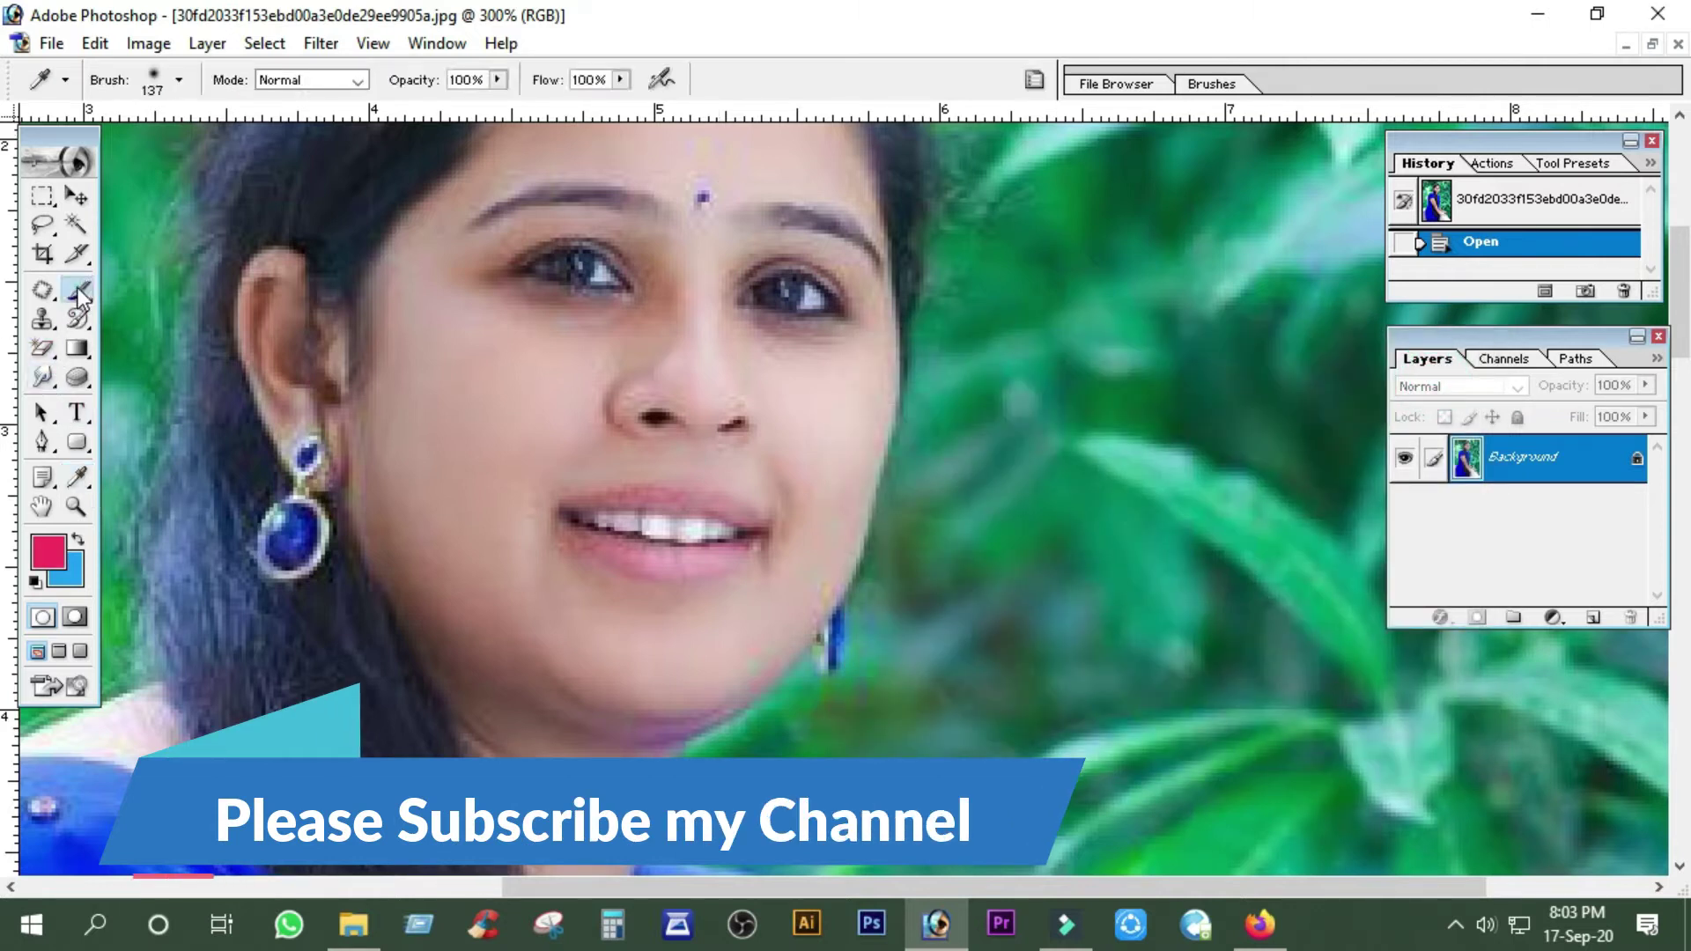
left_click(156, 317)
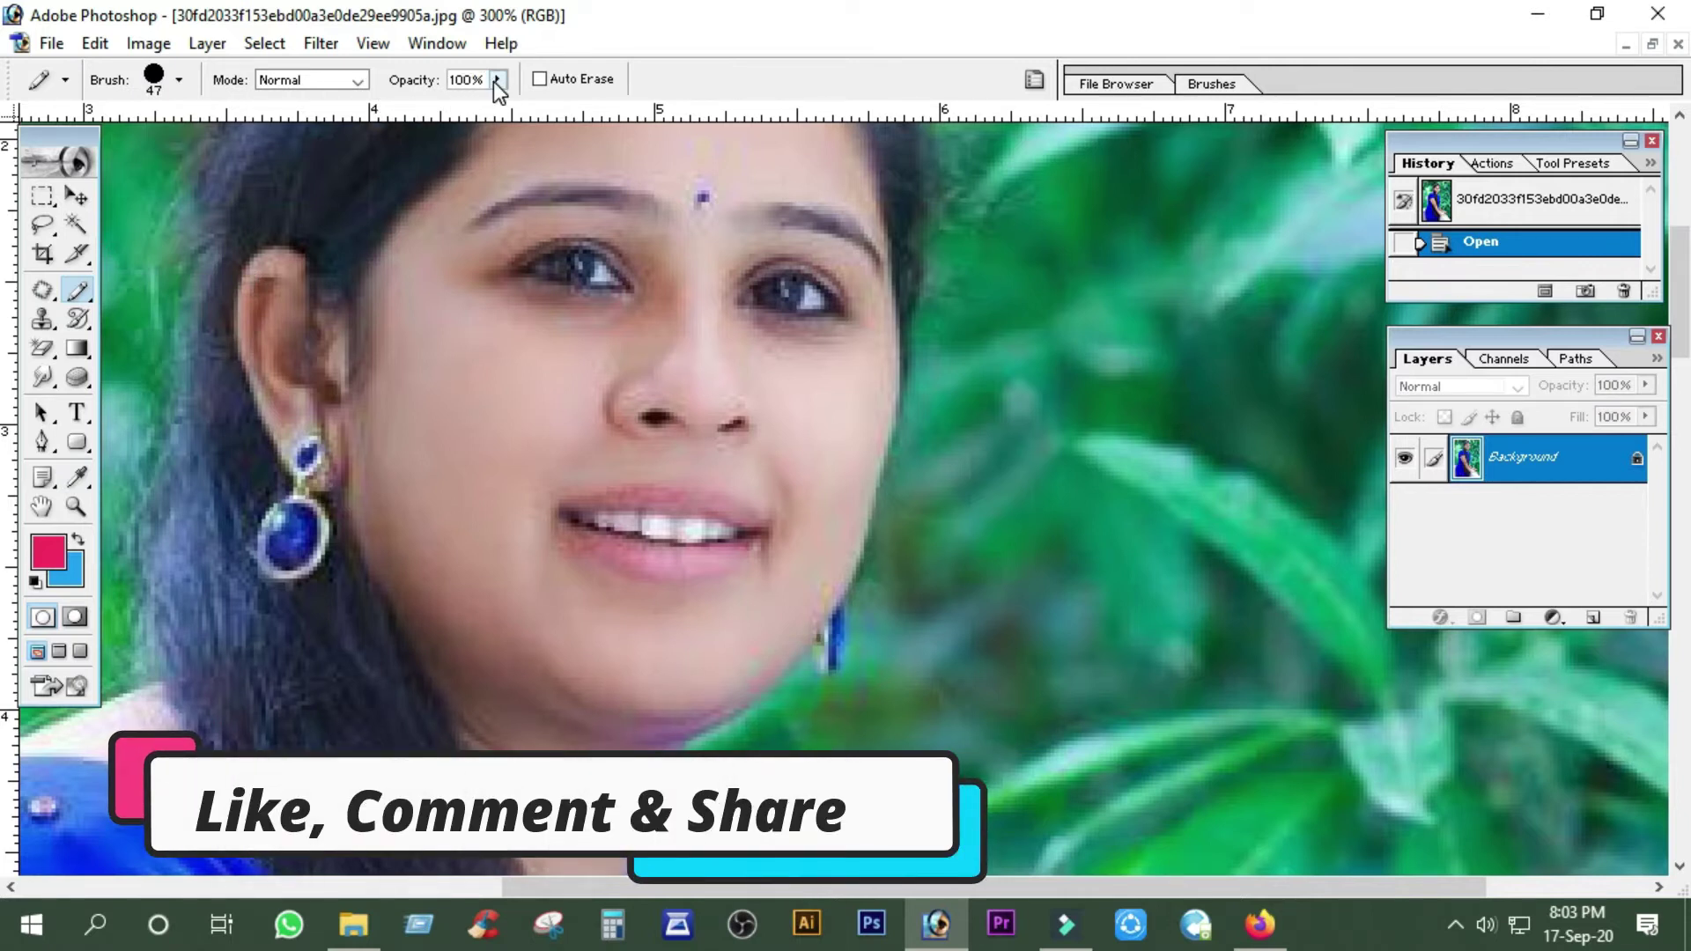
Set the Pencil to 33% opacity and 7 px diameter, then dab pink on the lower lip
left_click_drag(498, 88, 414, 115)
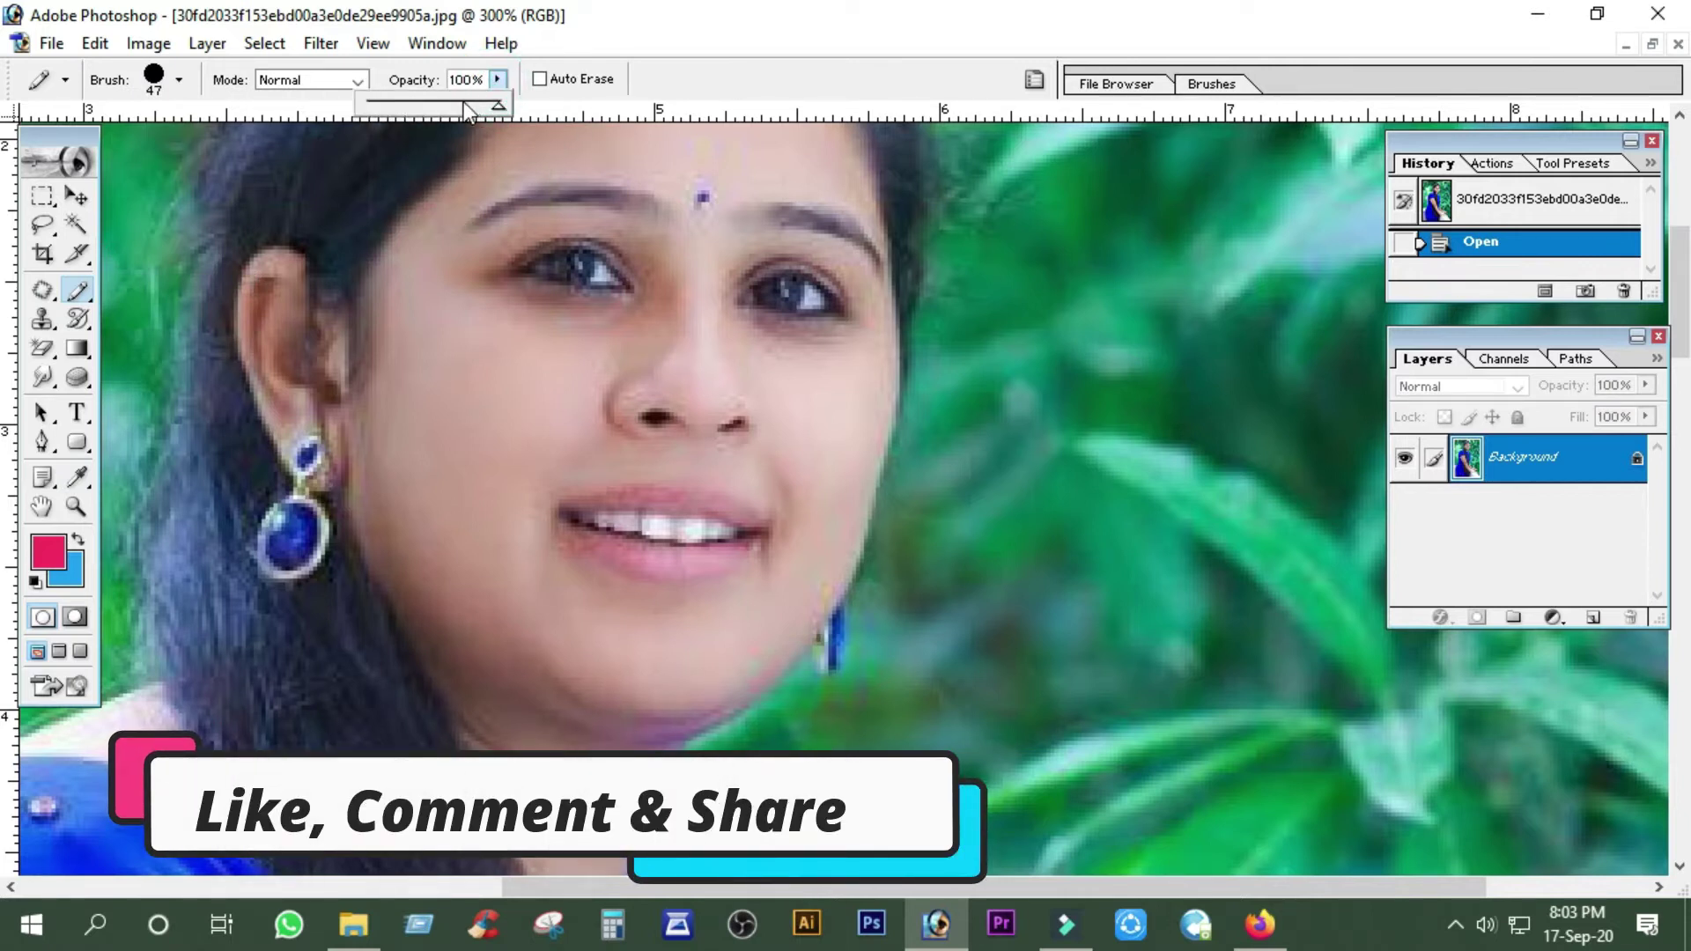
right_click(649, 542)
left_click_drag(702, 588, 690, 588)
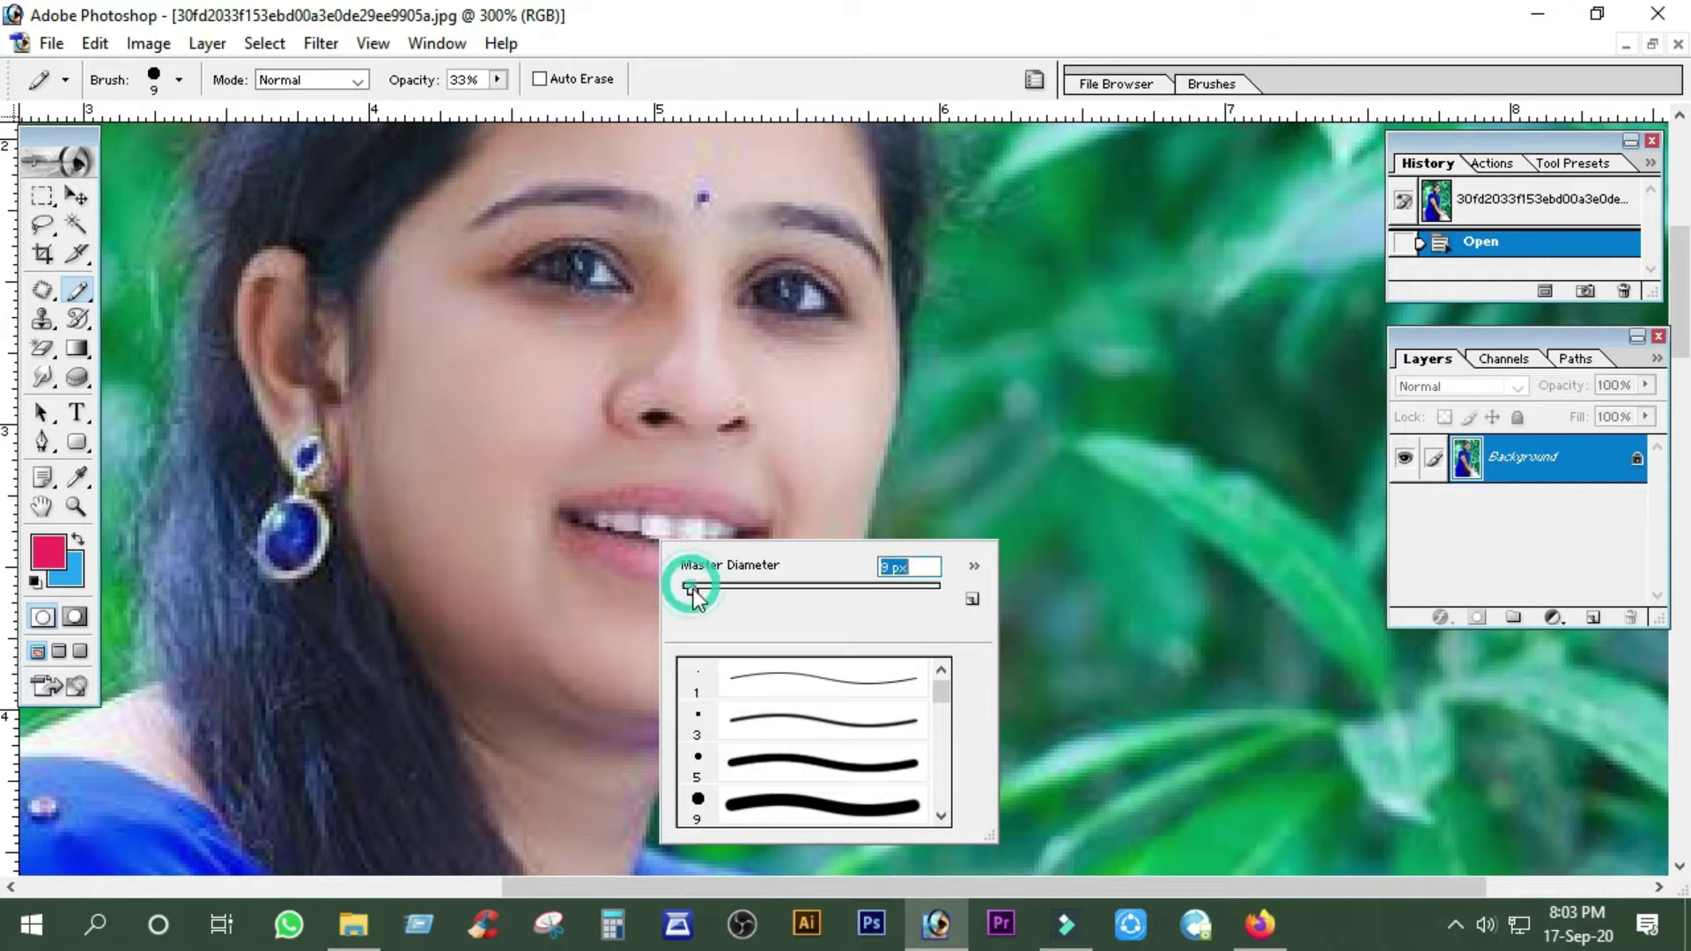
left_click(687, 588)
left_click(636, 562)
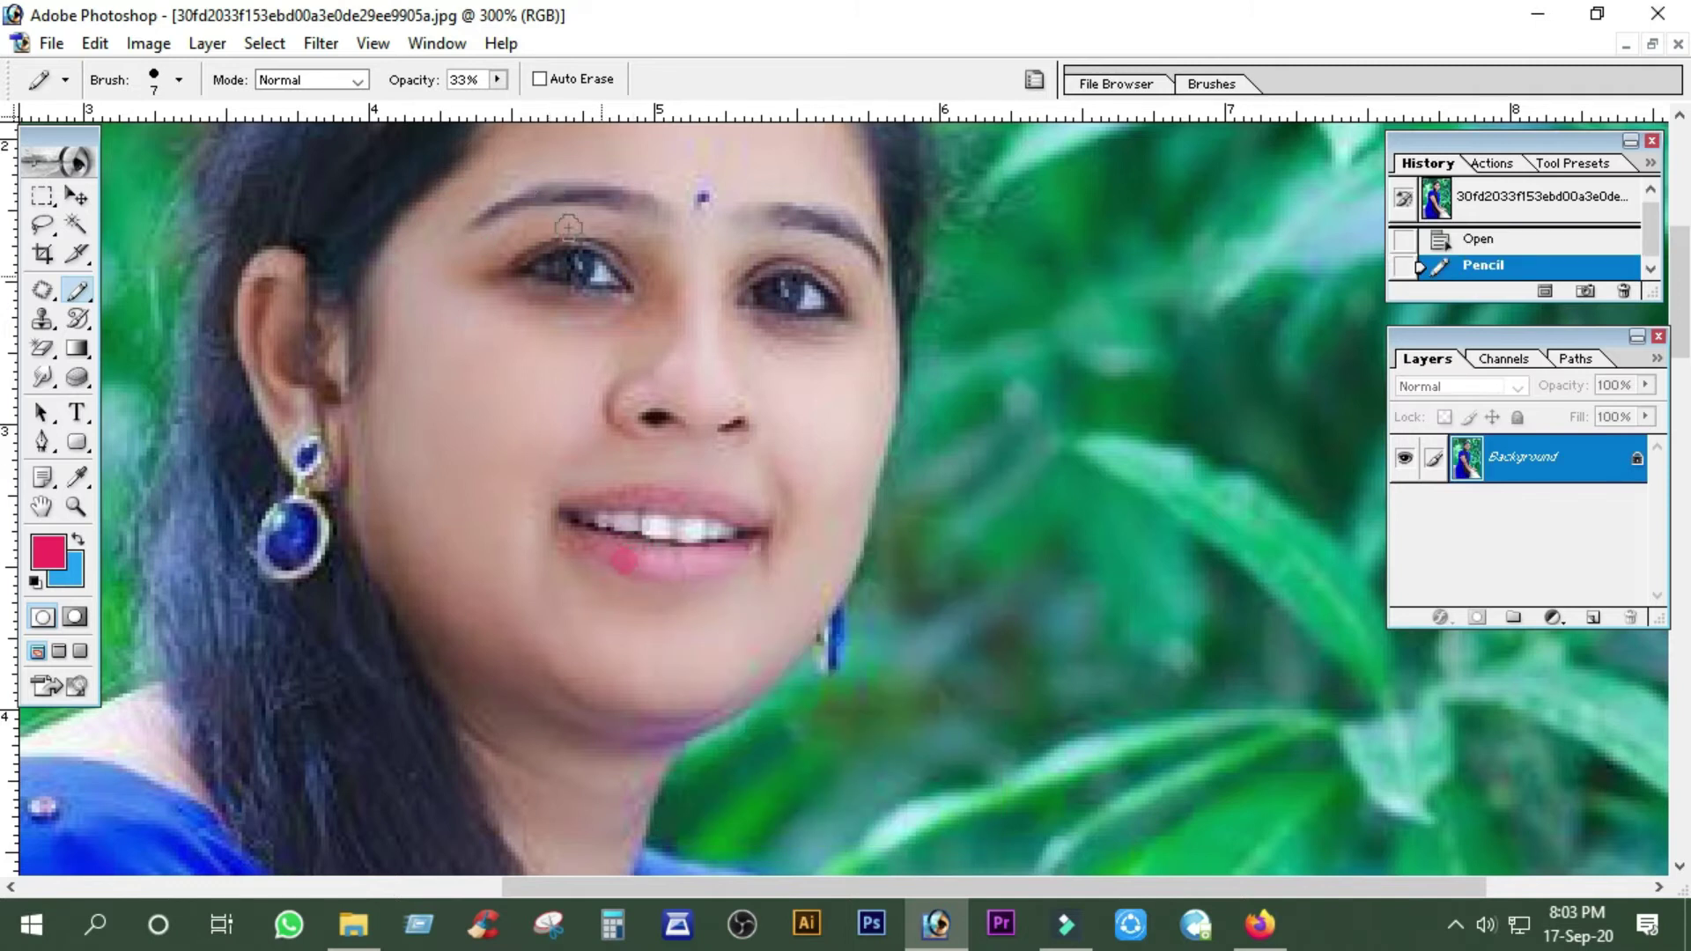
Paint pink pencil strokes across the lower lip, the left corner, and the upper lip
left_click_drag(632, 556, 674, 561)
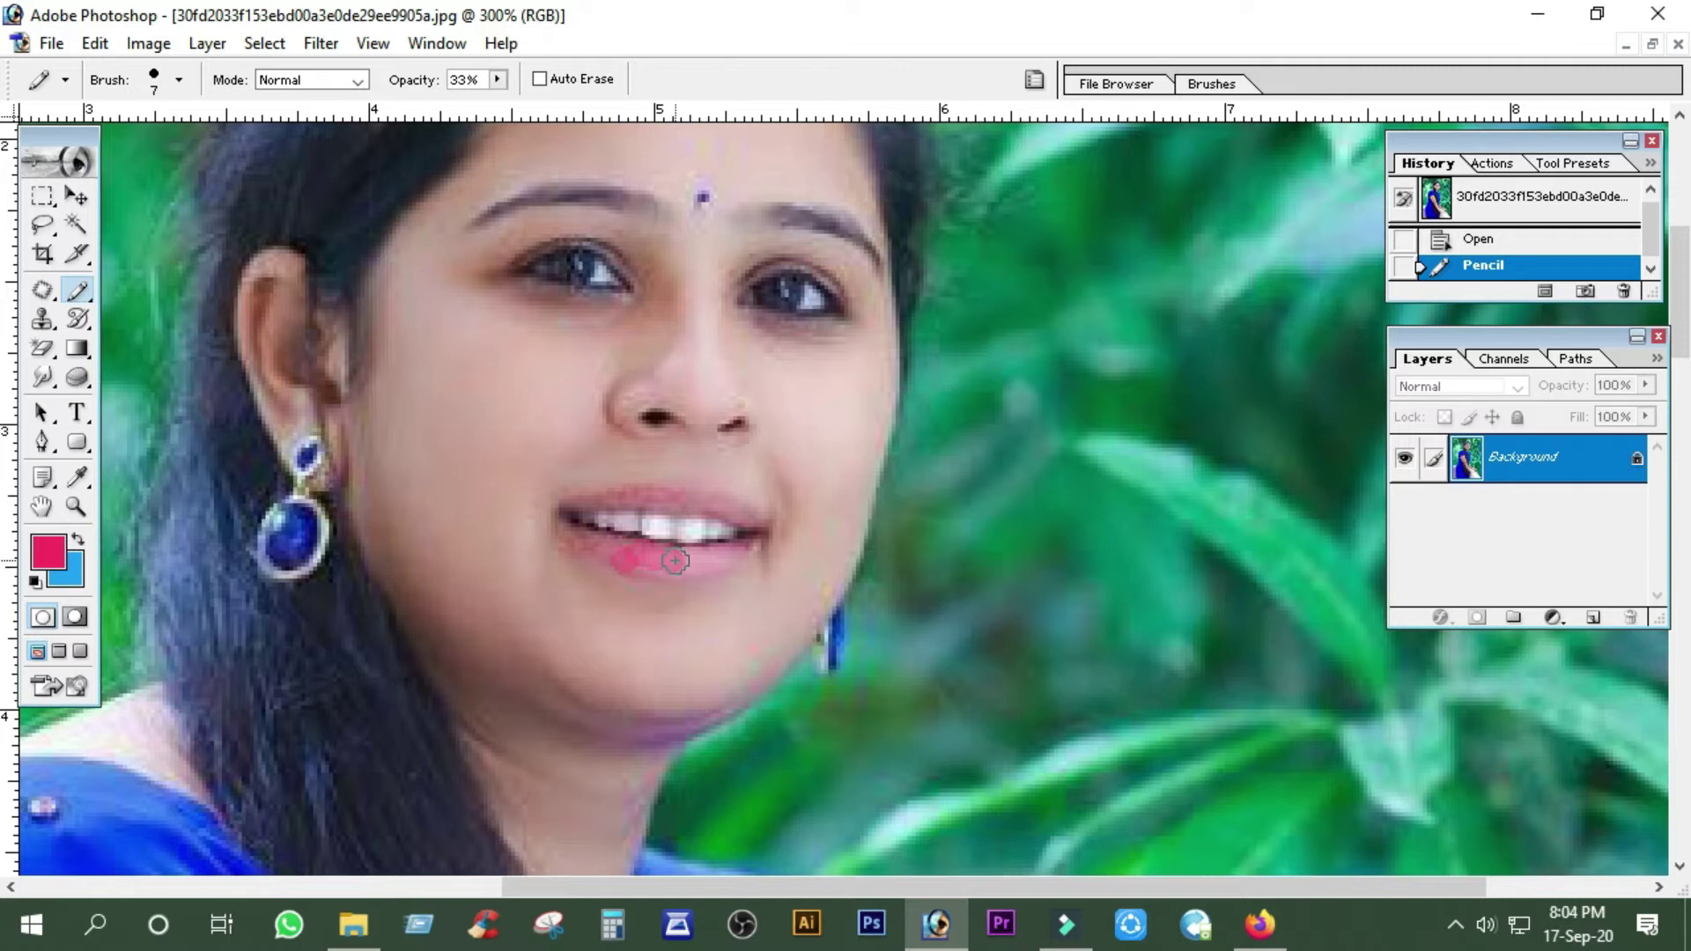
left_click(744, 551)
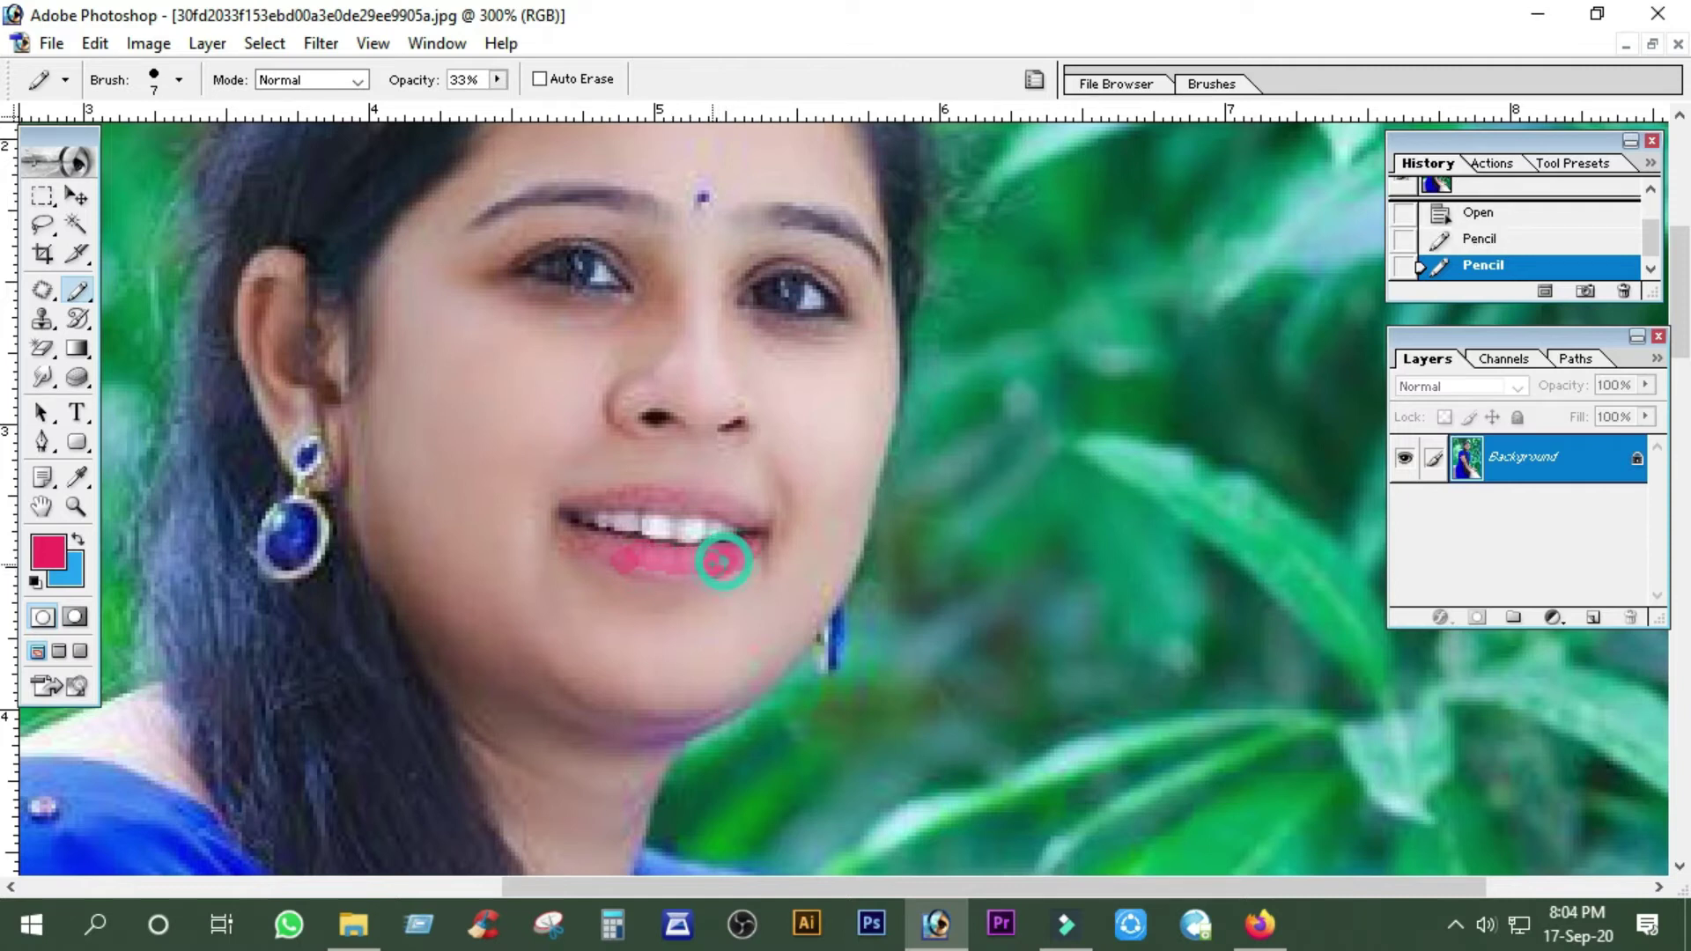
left_click_drag(723, 561, 607, 551)
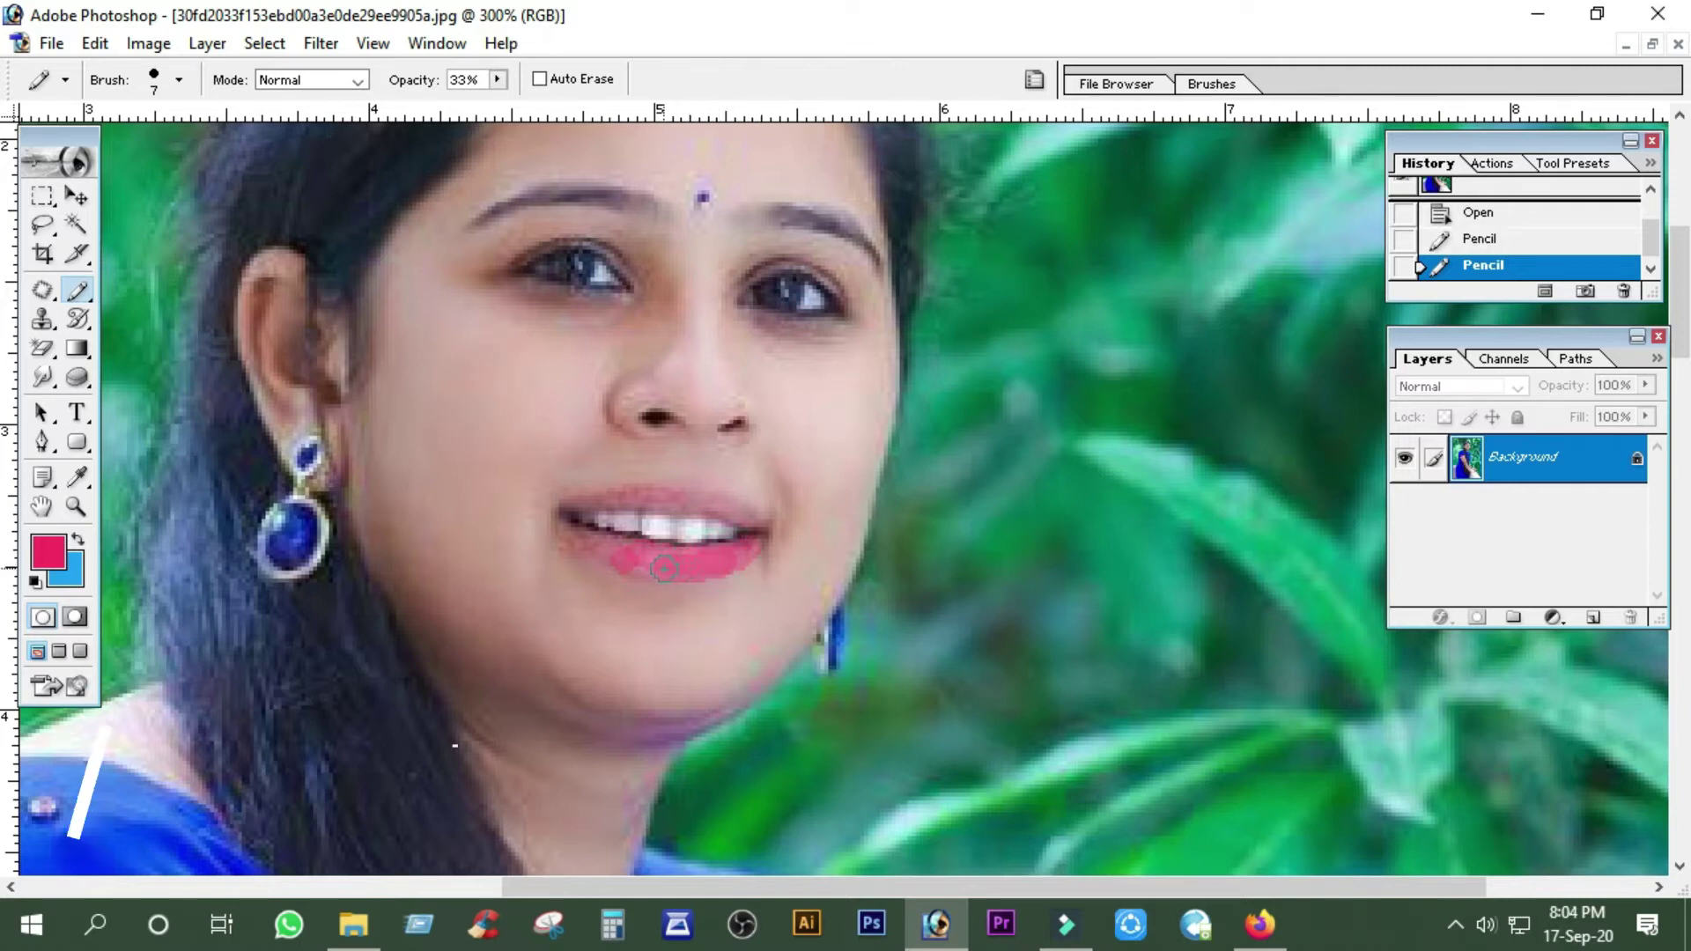
left_click(564, 534)
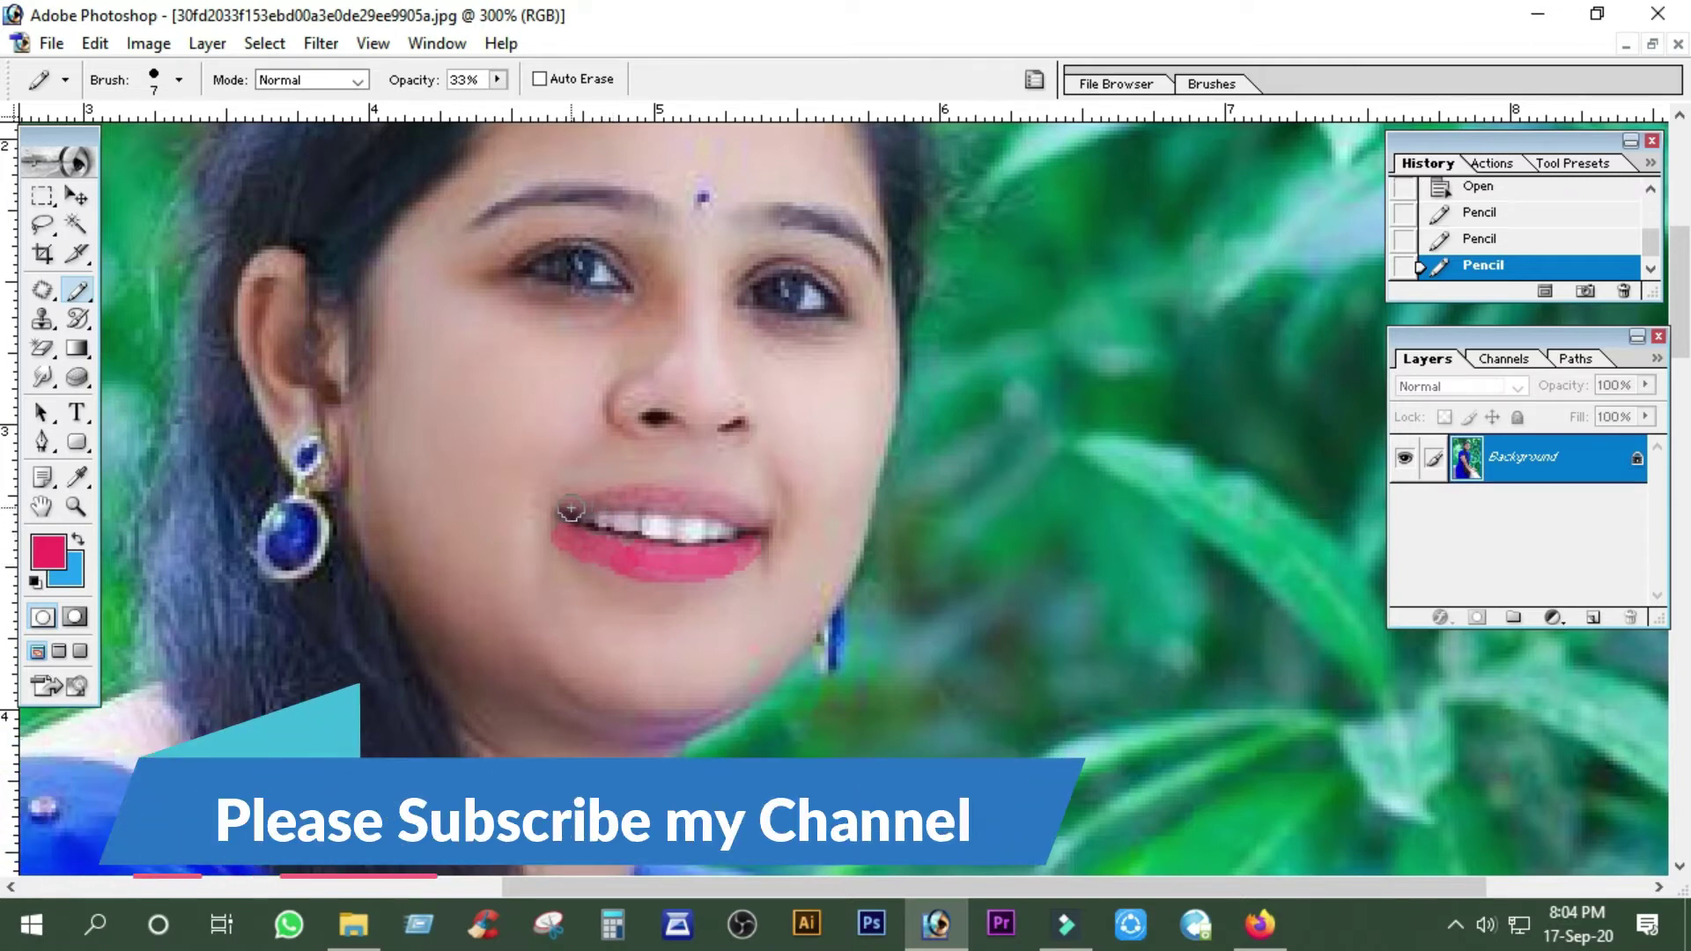
mouse_move(563, 498)
left_mouse_down()
mouse_move(667, 495)
mouse_move(736, 529)
left_mouse_up()
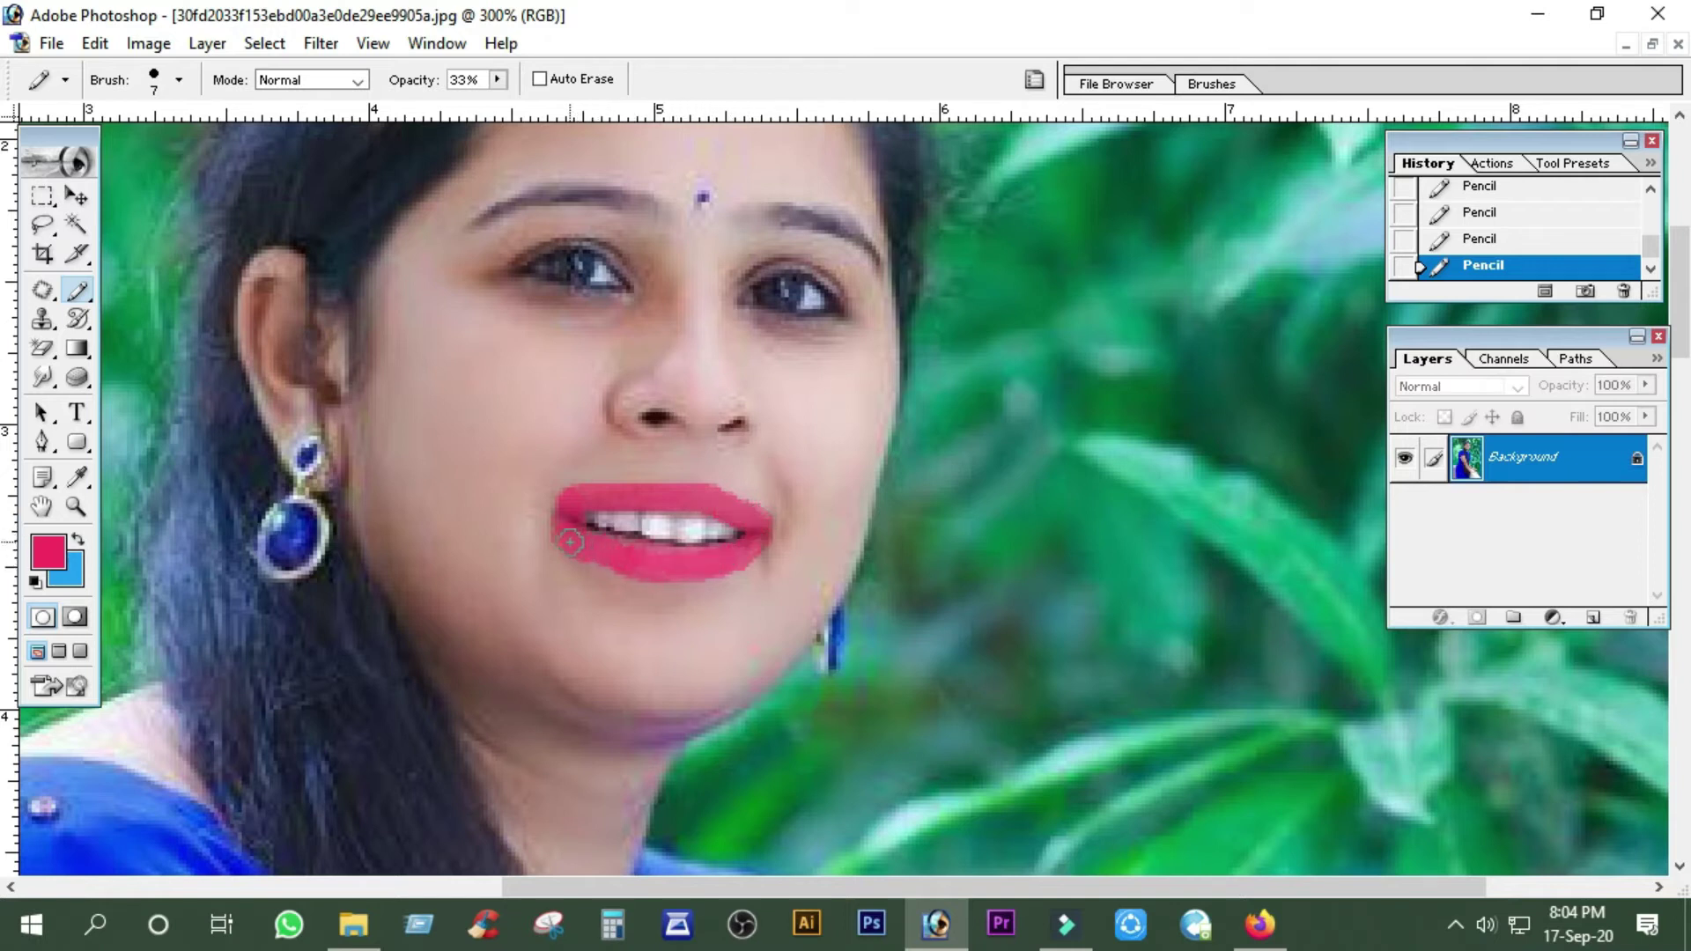
Zoom out to 200% and convert the Background into Layer 0
left_click(76, 507)
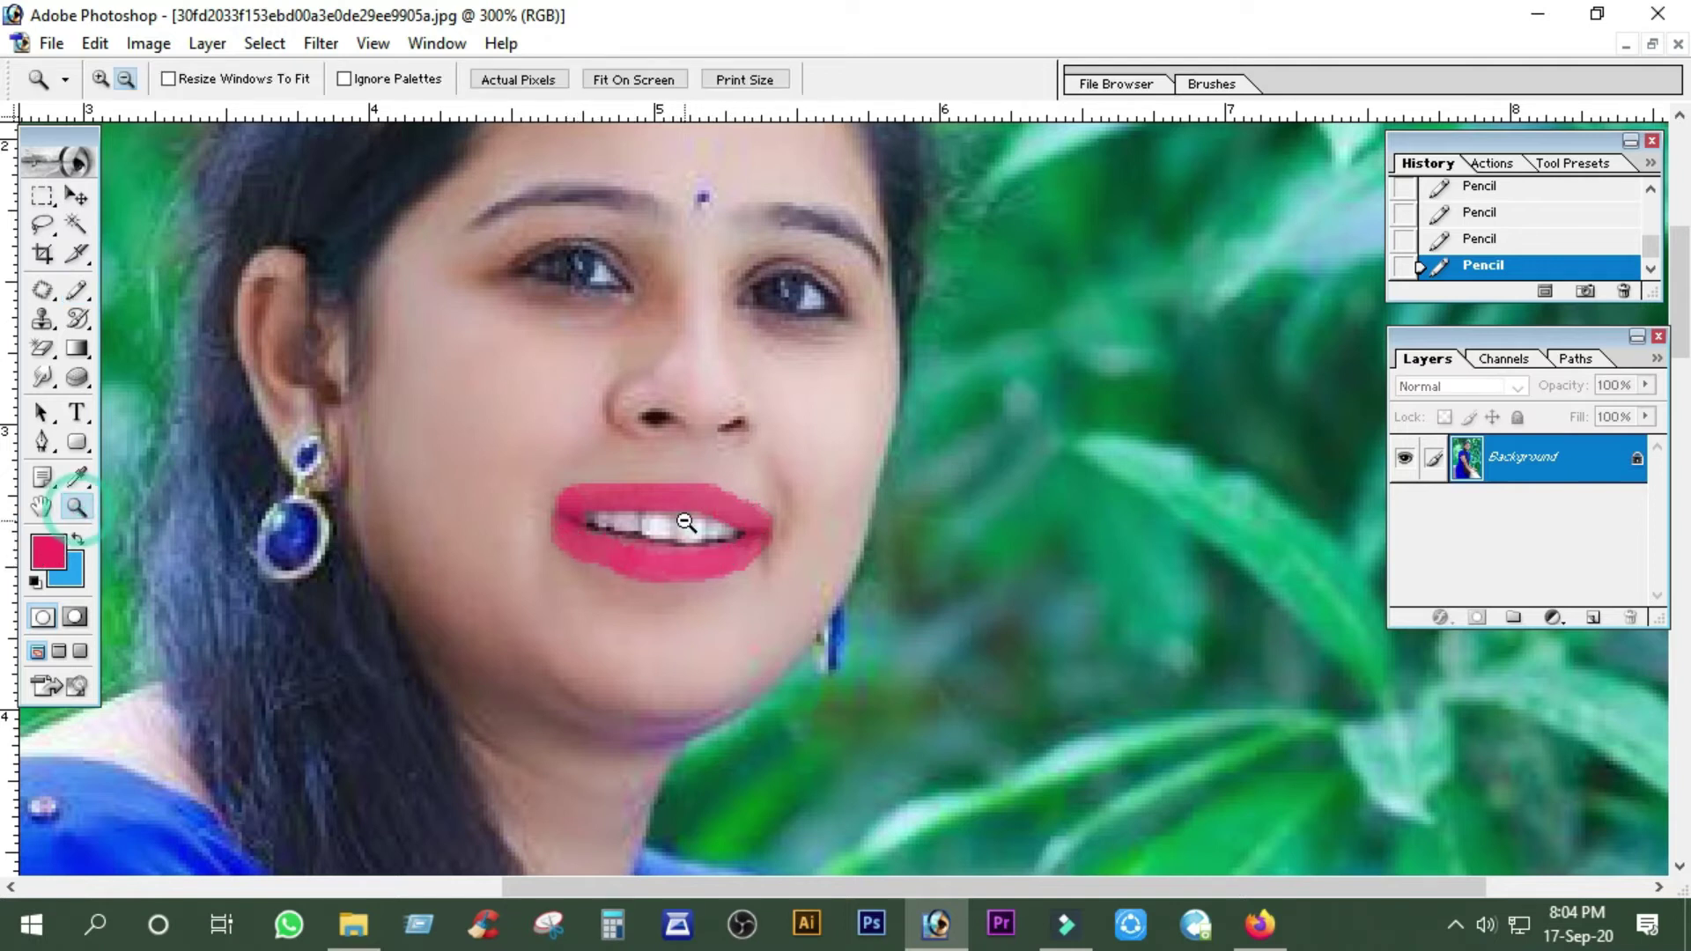
left_click(779, 519, "alt")
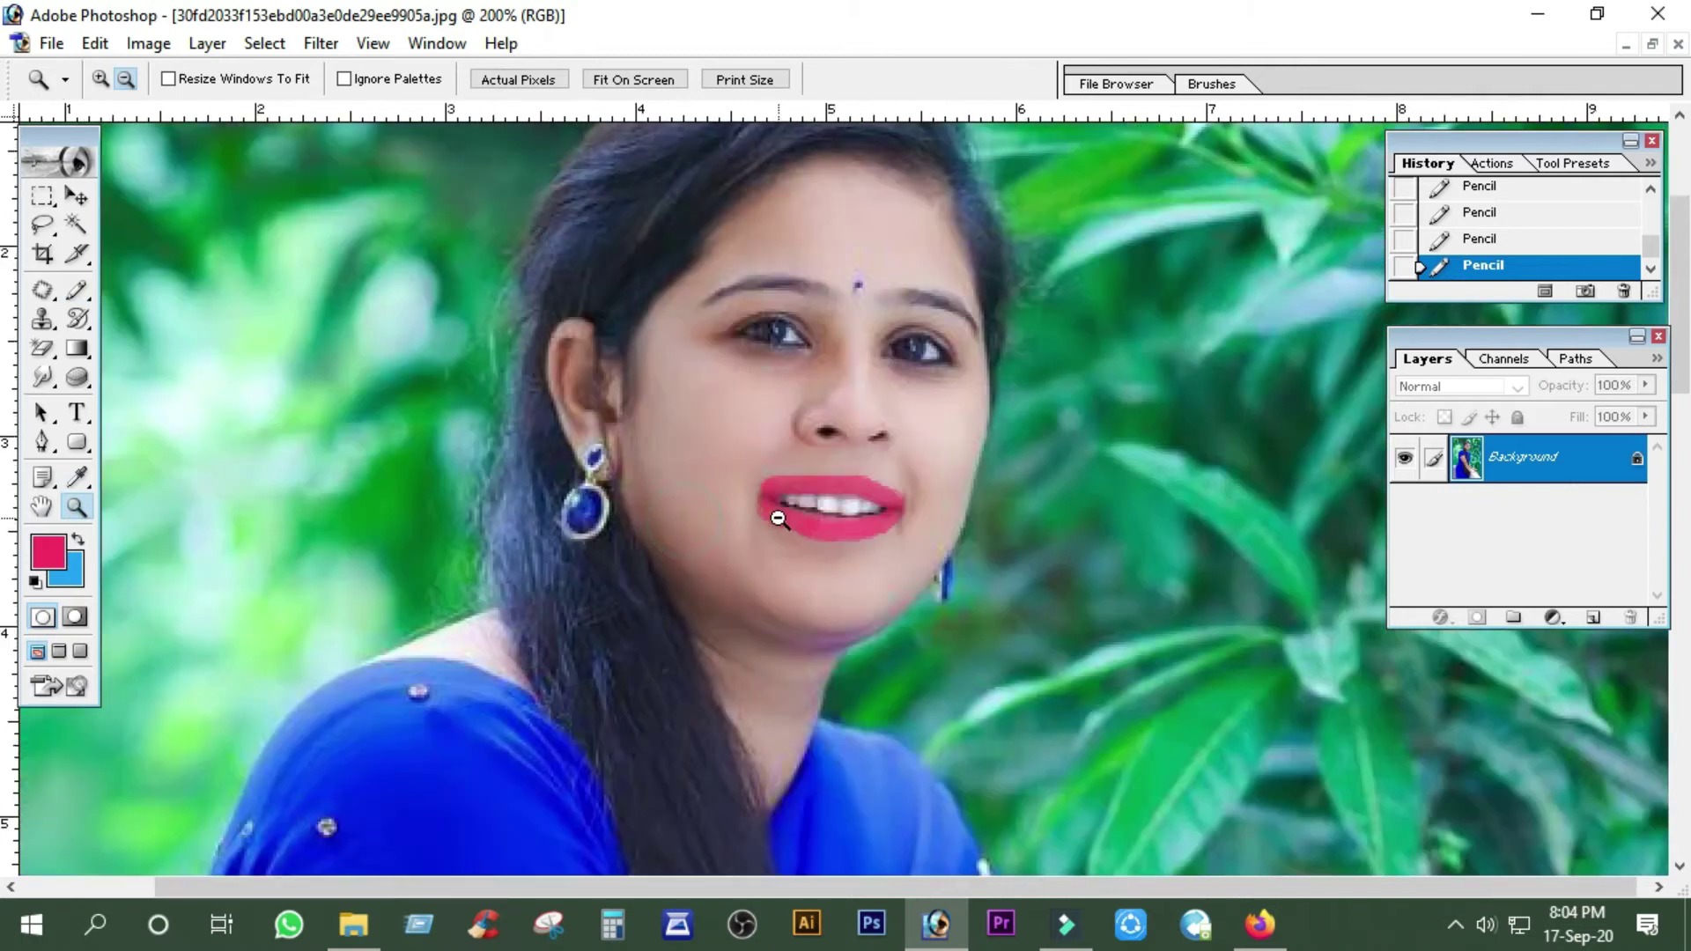
double_click(1604, 477)
left_click(1064, 431)
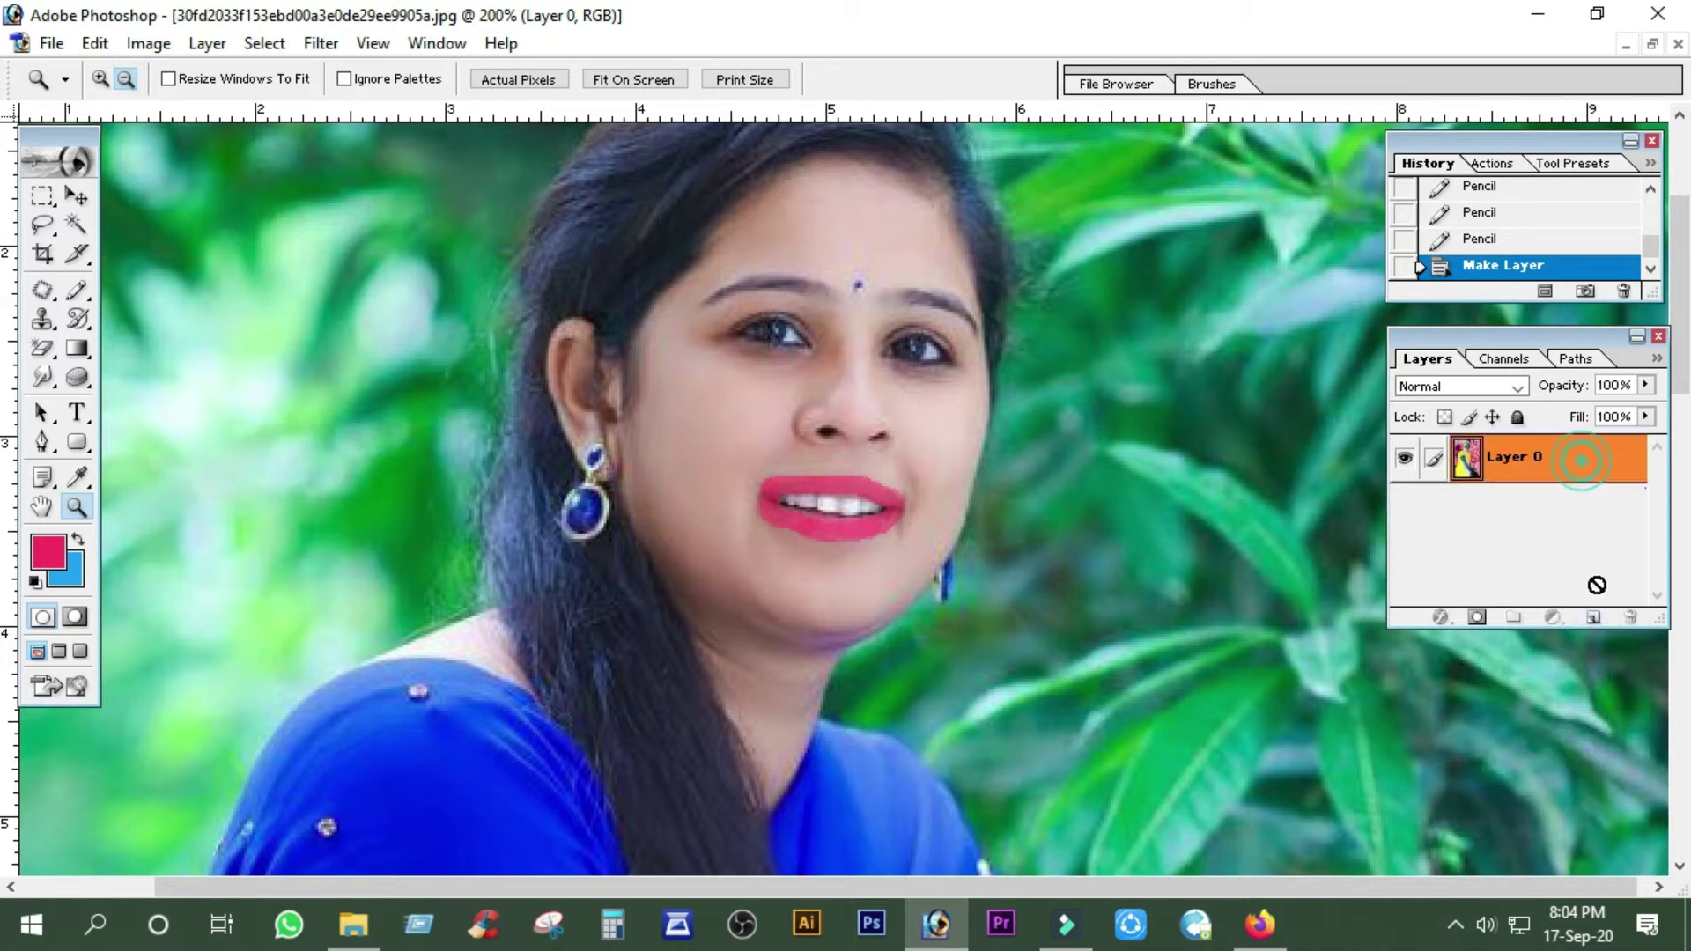
Duplicate Layer 0 as Layer 0 copy, hide the copy, and reselect Layer 0
left_click_drag(1592, 491, 1596, 616)
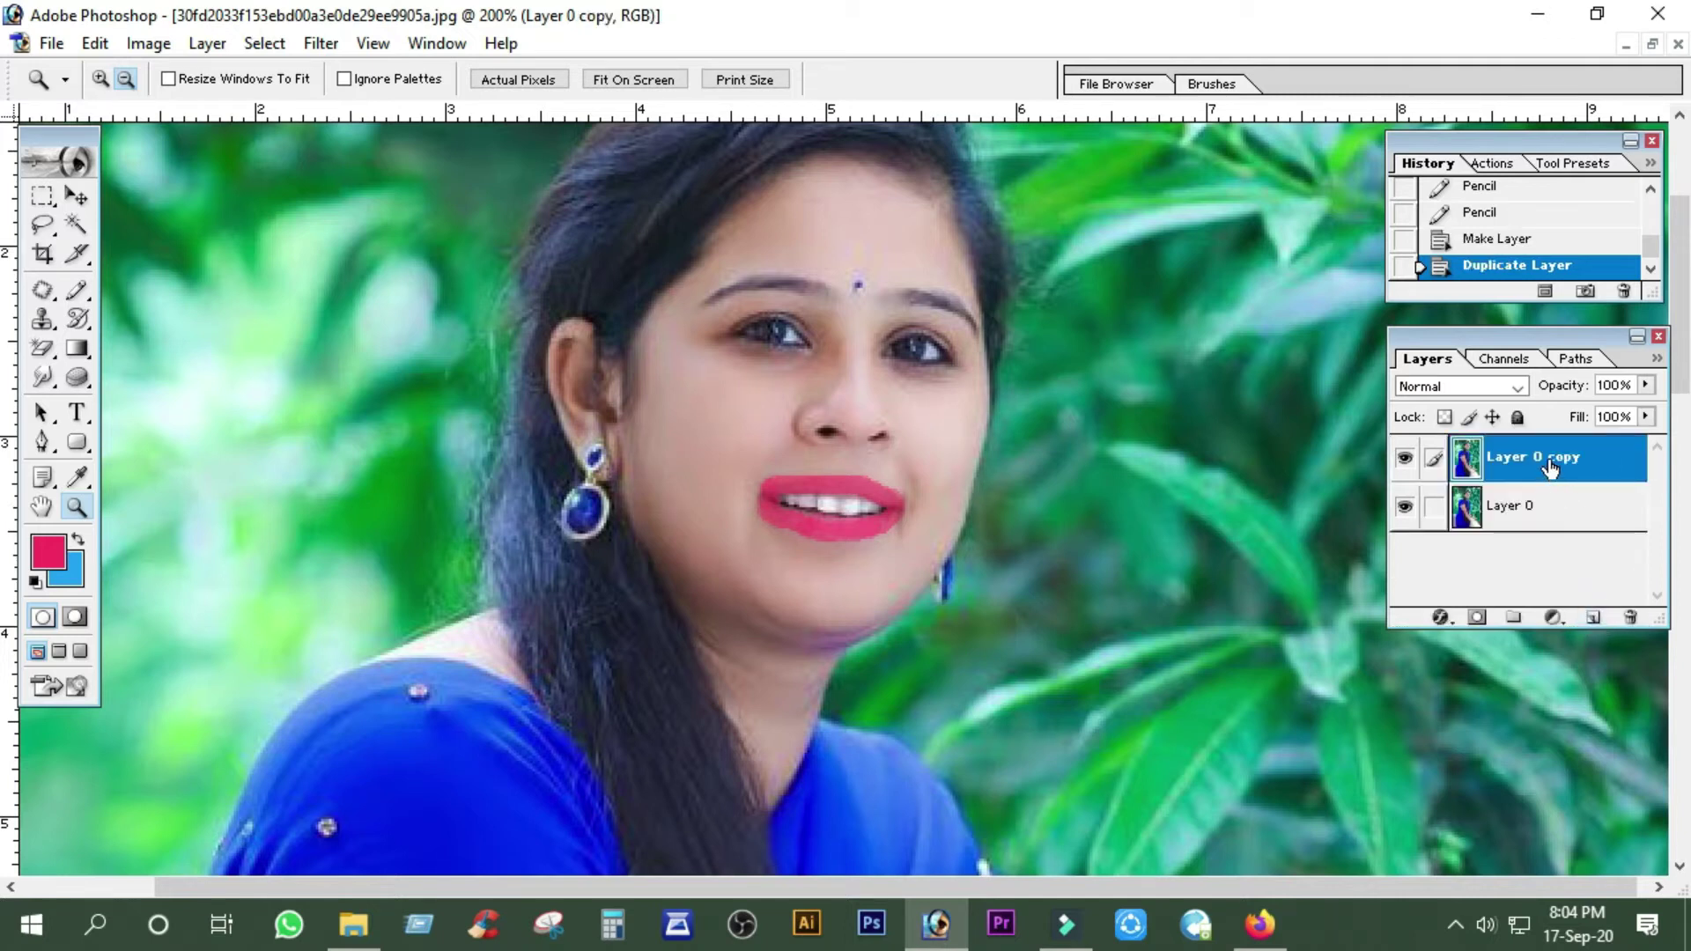
left_click(1403, 460)
left_click(1544, 515)
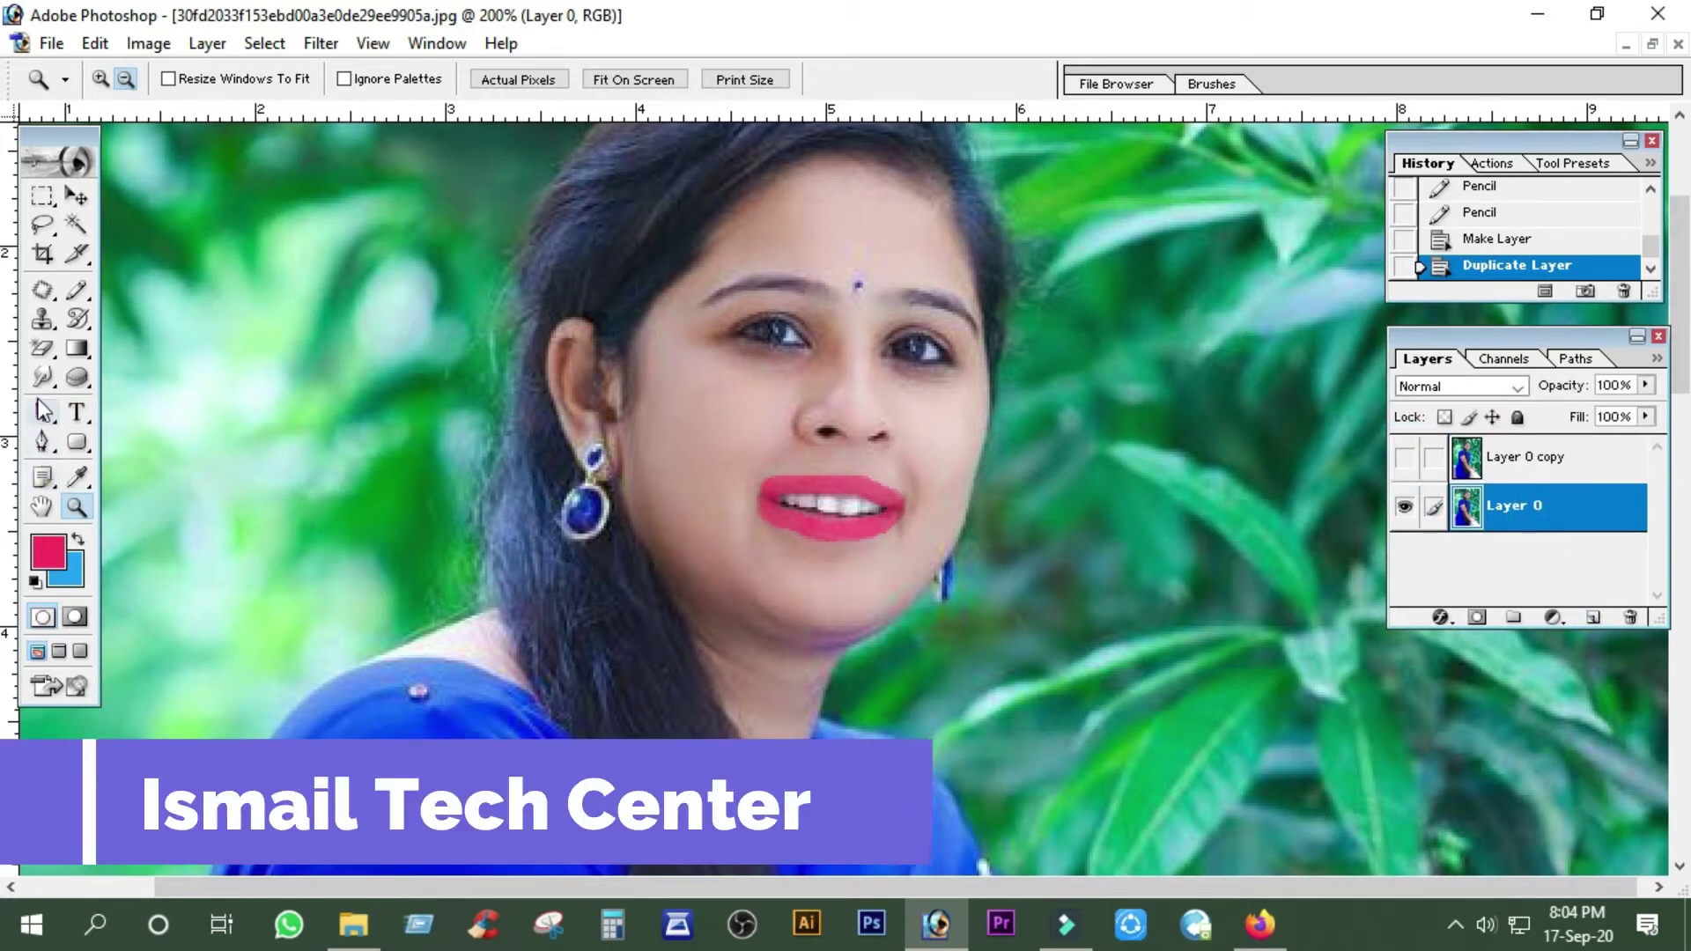
left_click(42, 376)
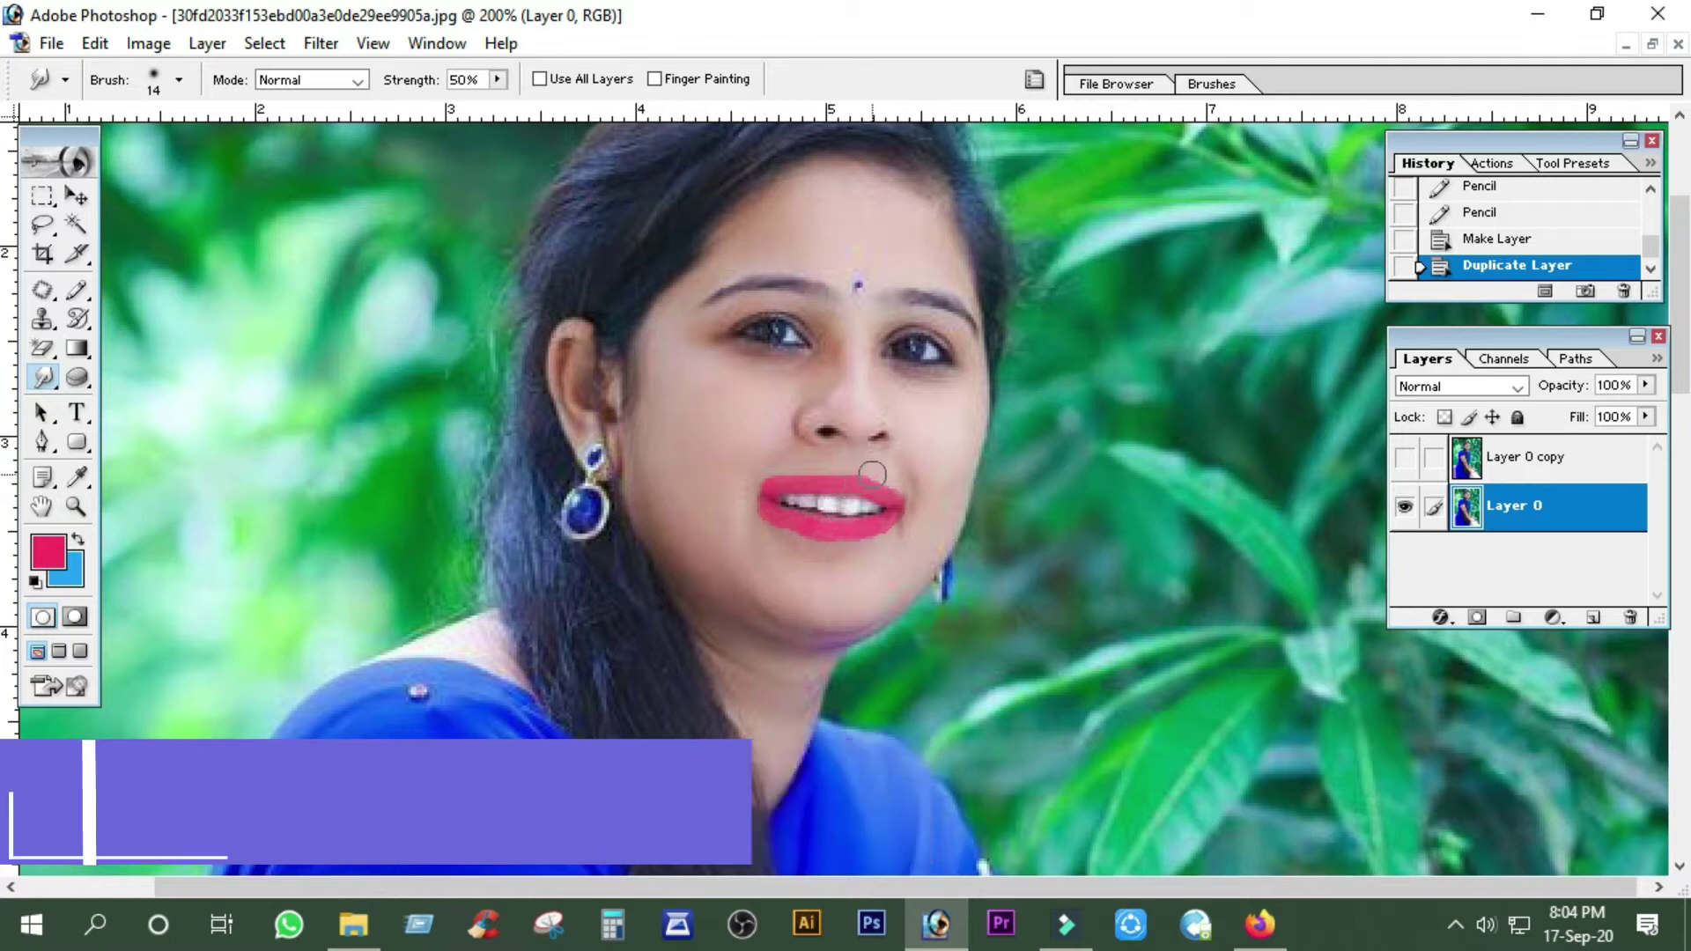
Smudge the pink off Layer 0's upper and lower lips, then jump to ImageReady
left_click_drag(863, 479, 819, 497)
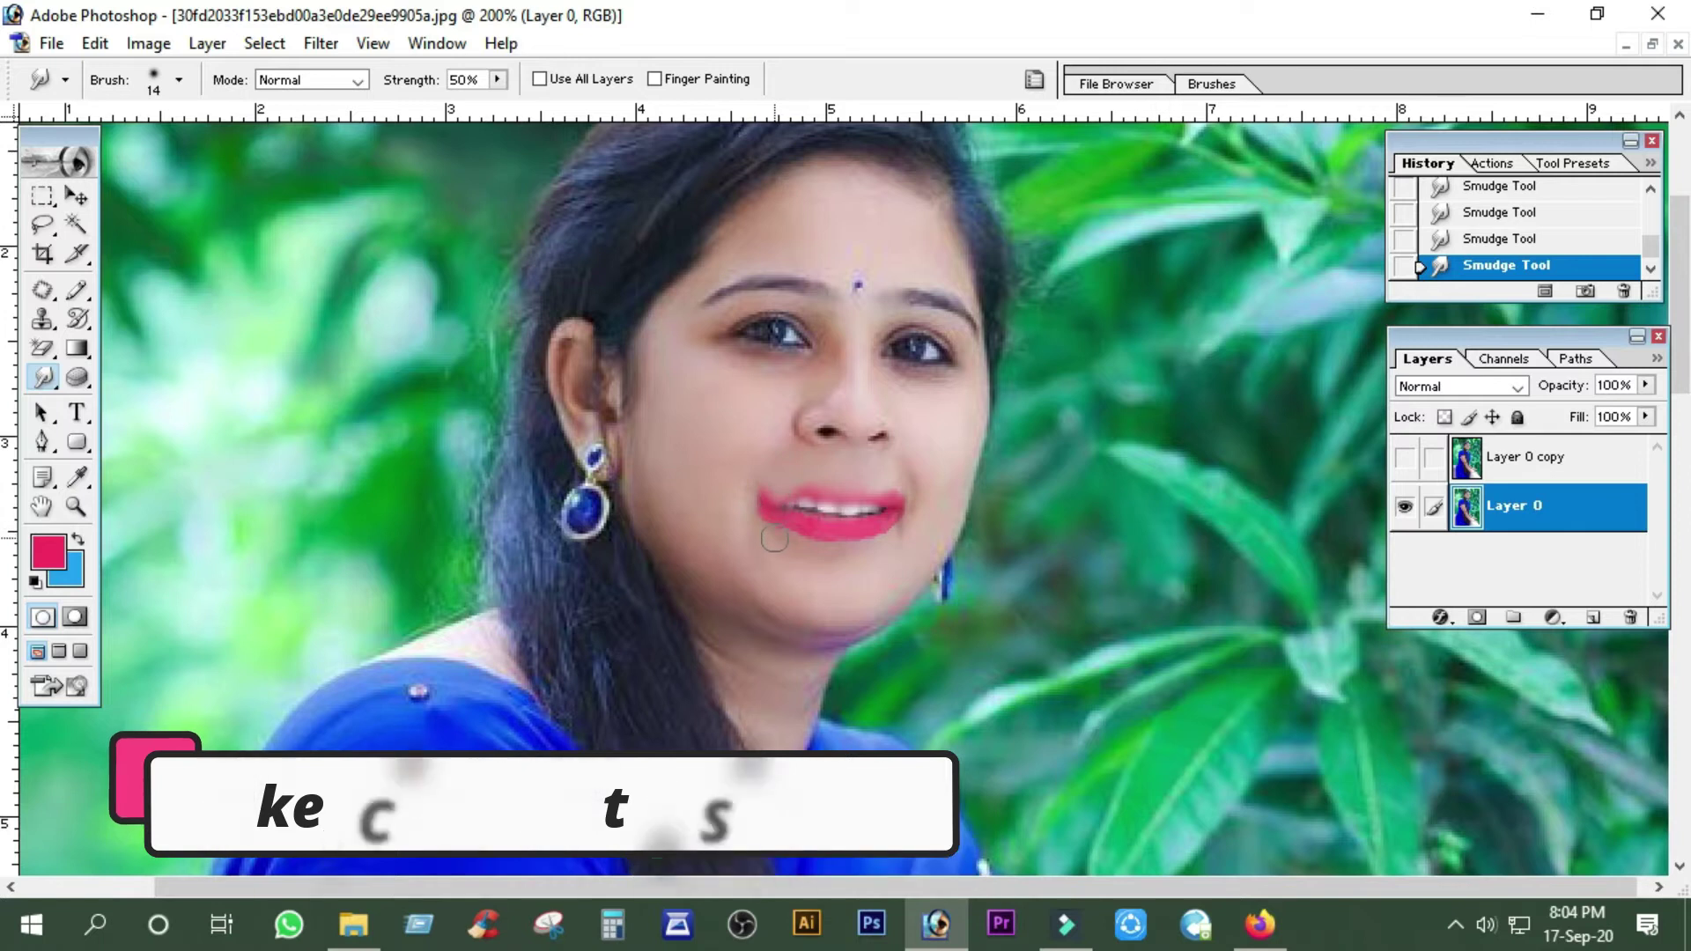
mouse_move(766, 522)
left_mouse_down()
mouse_move(766, 506)
mouse_move(854, 511)
mouse_move(887, 534)
mouse_move(876, 481)
mouse_move(891, 477)
mouse_move(838, 504)
mouse_move(817, 483)
left_mouse_up()
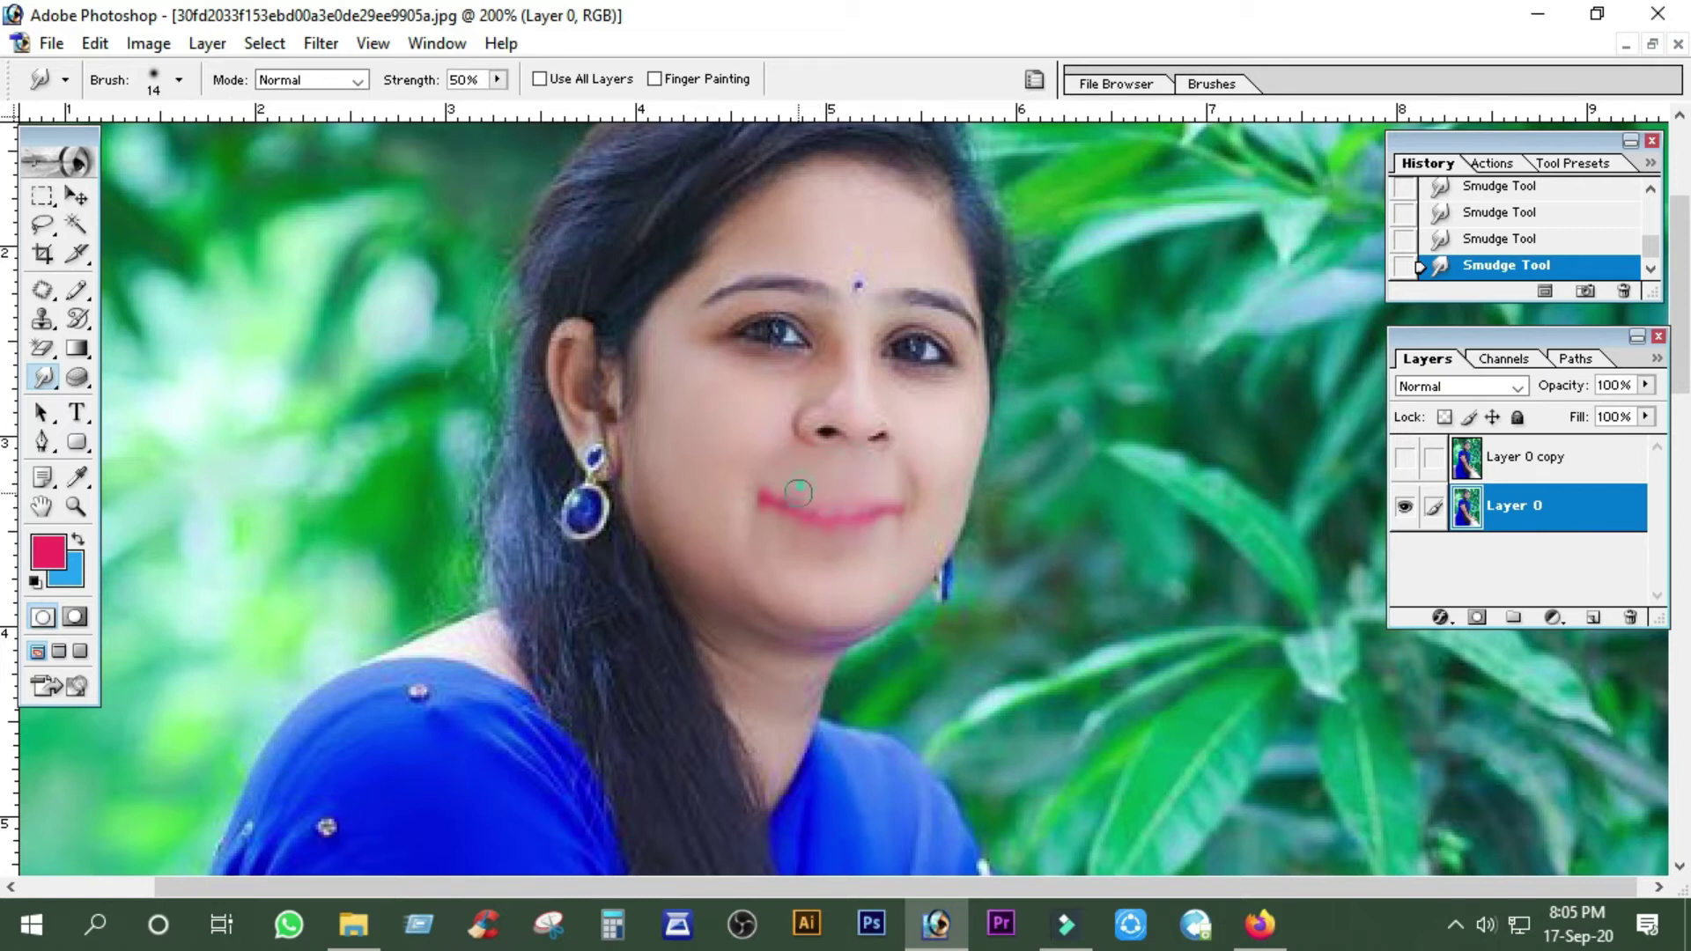
left_click_drag(774, 481, 772, 489)
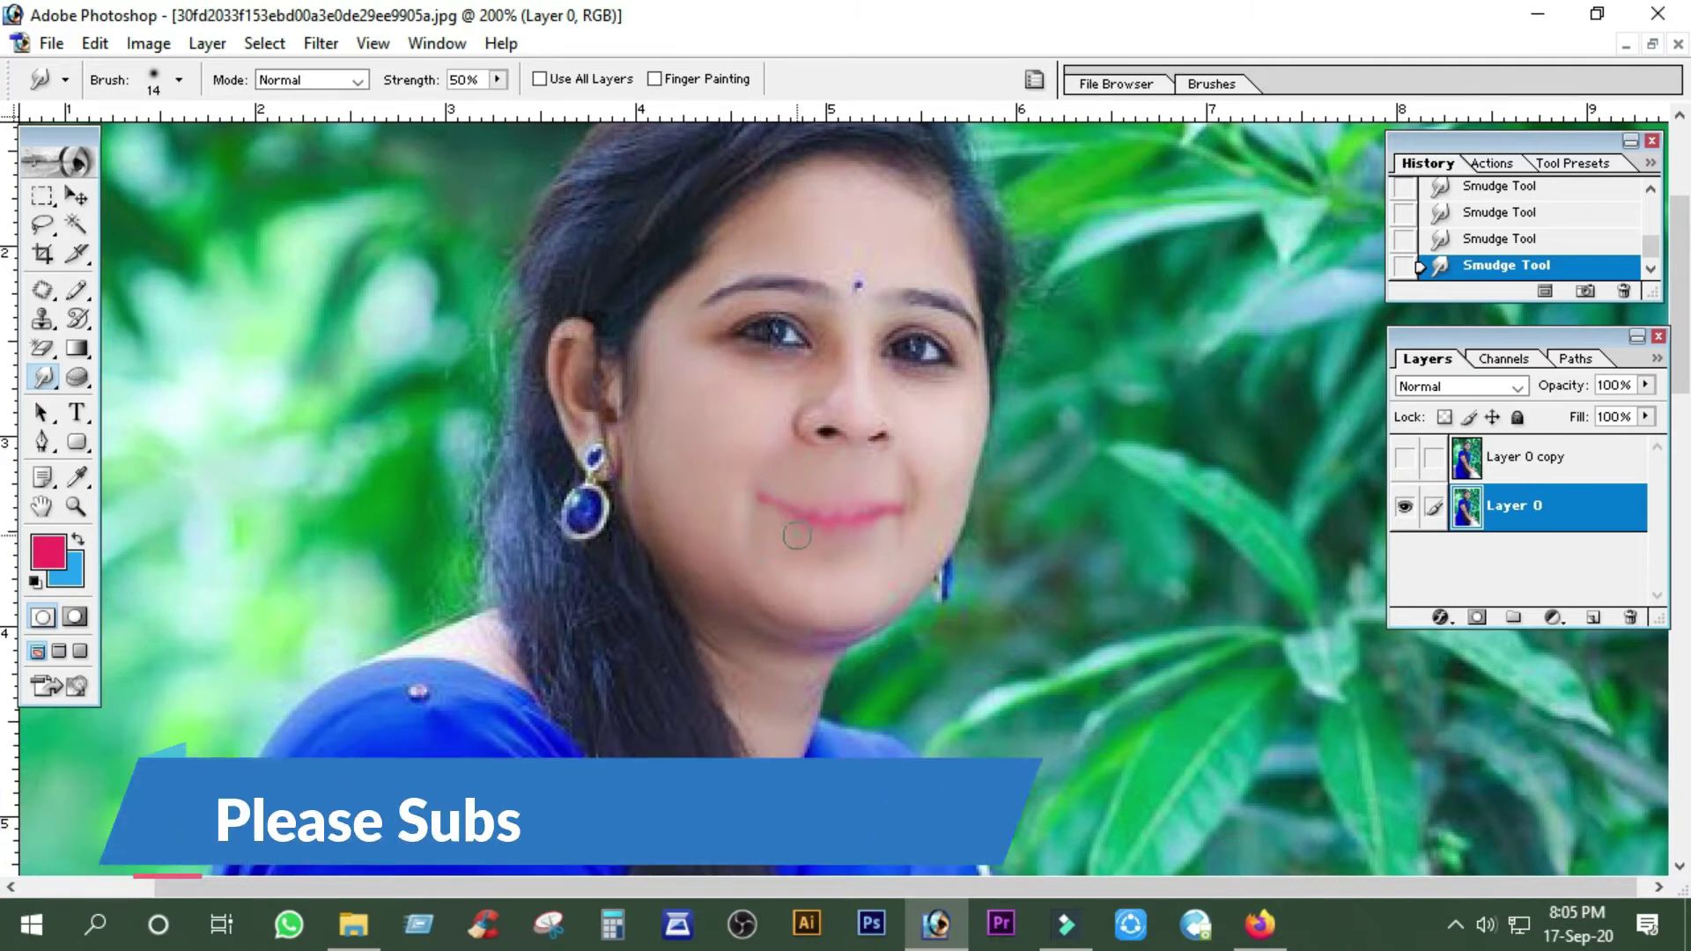
mouse_move(803, 539)
left_mouse_down()
mouse_move(843, 516)
mouse_move(902, 527)
mouse_move(851, 486)
mouse_move(819, 487)
left_mouse_up()
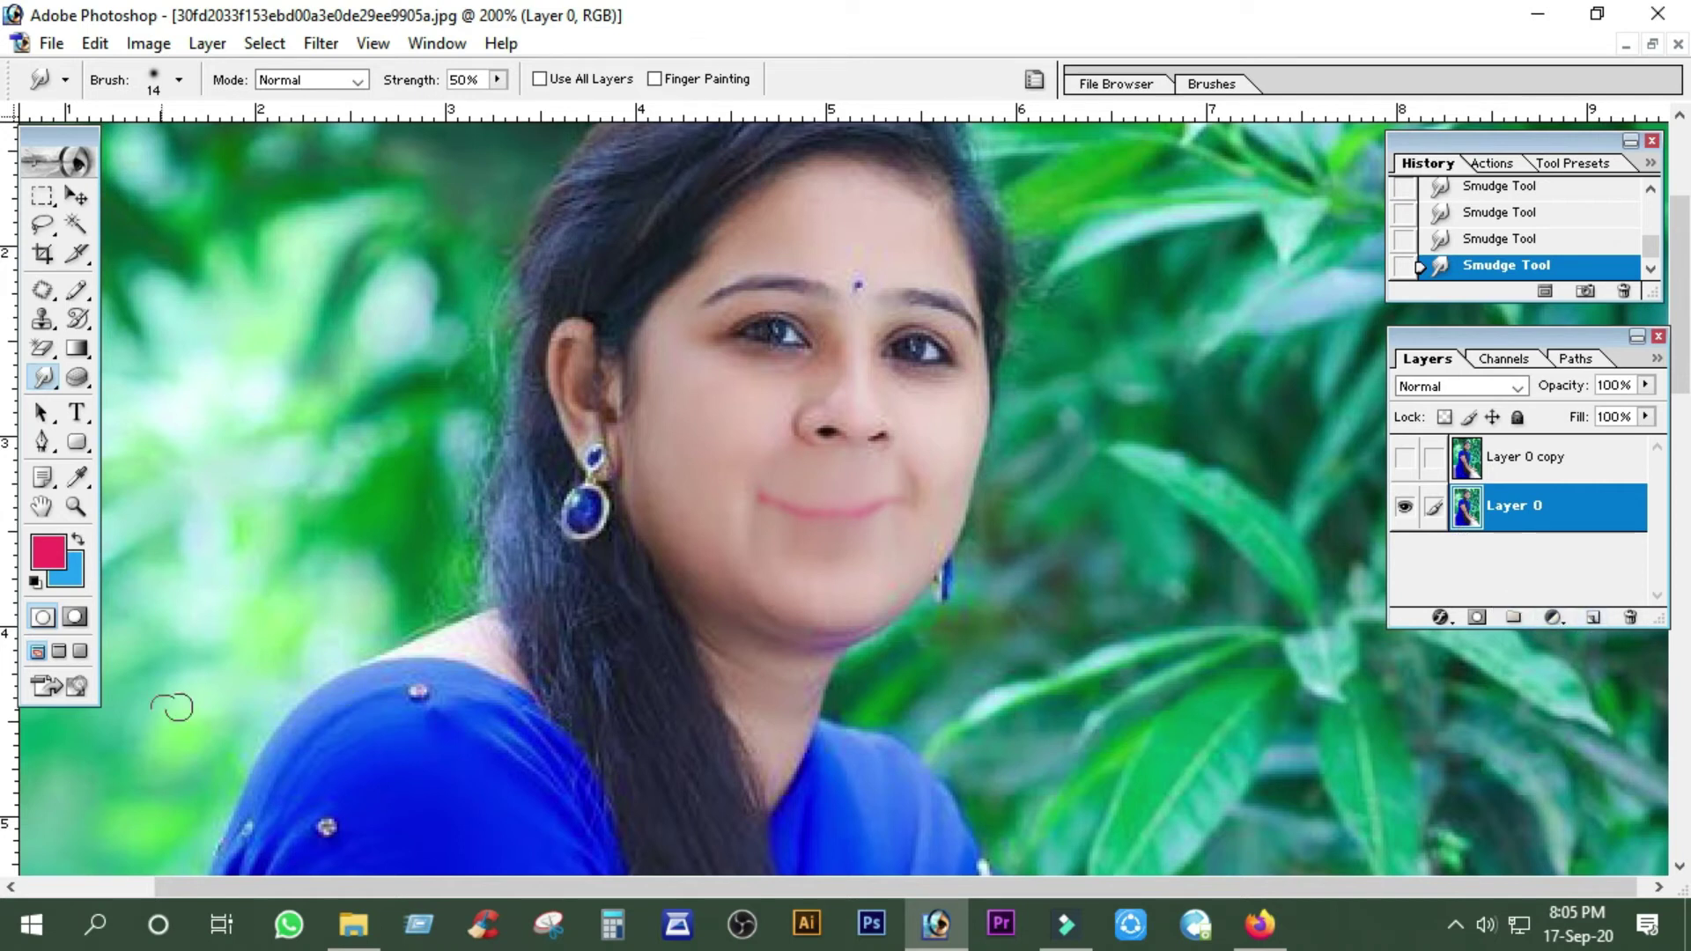
left_click(51, 686)
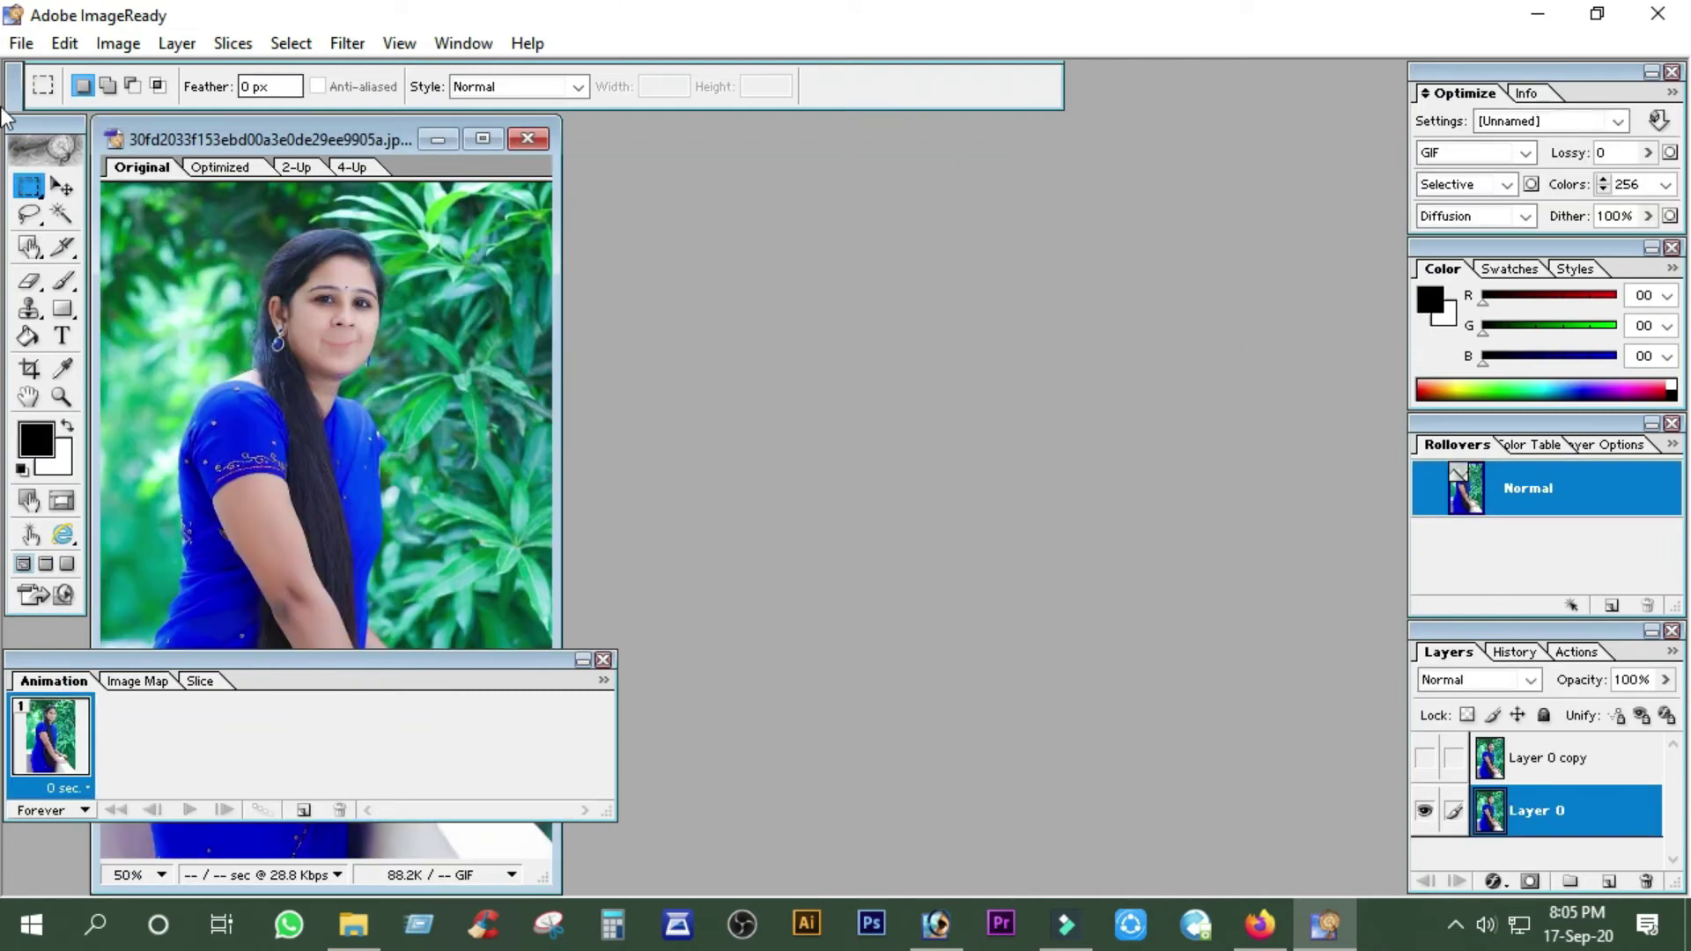
Show Layer 0 copy in frame 1, loop Forever, and set frame 1's delay to 0.1 seconds
left_click(1434, 762)
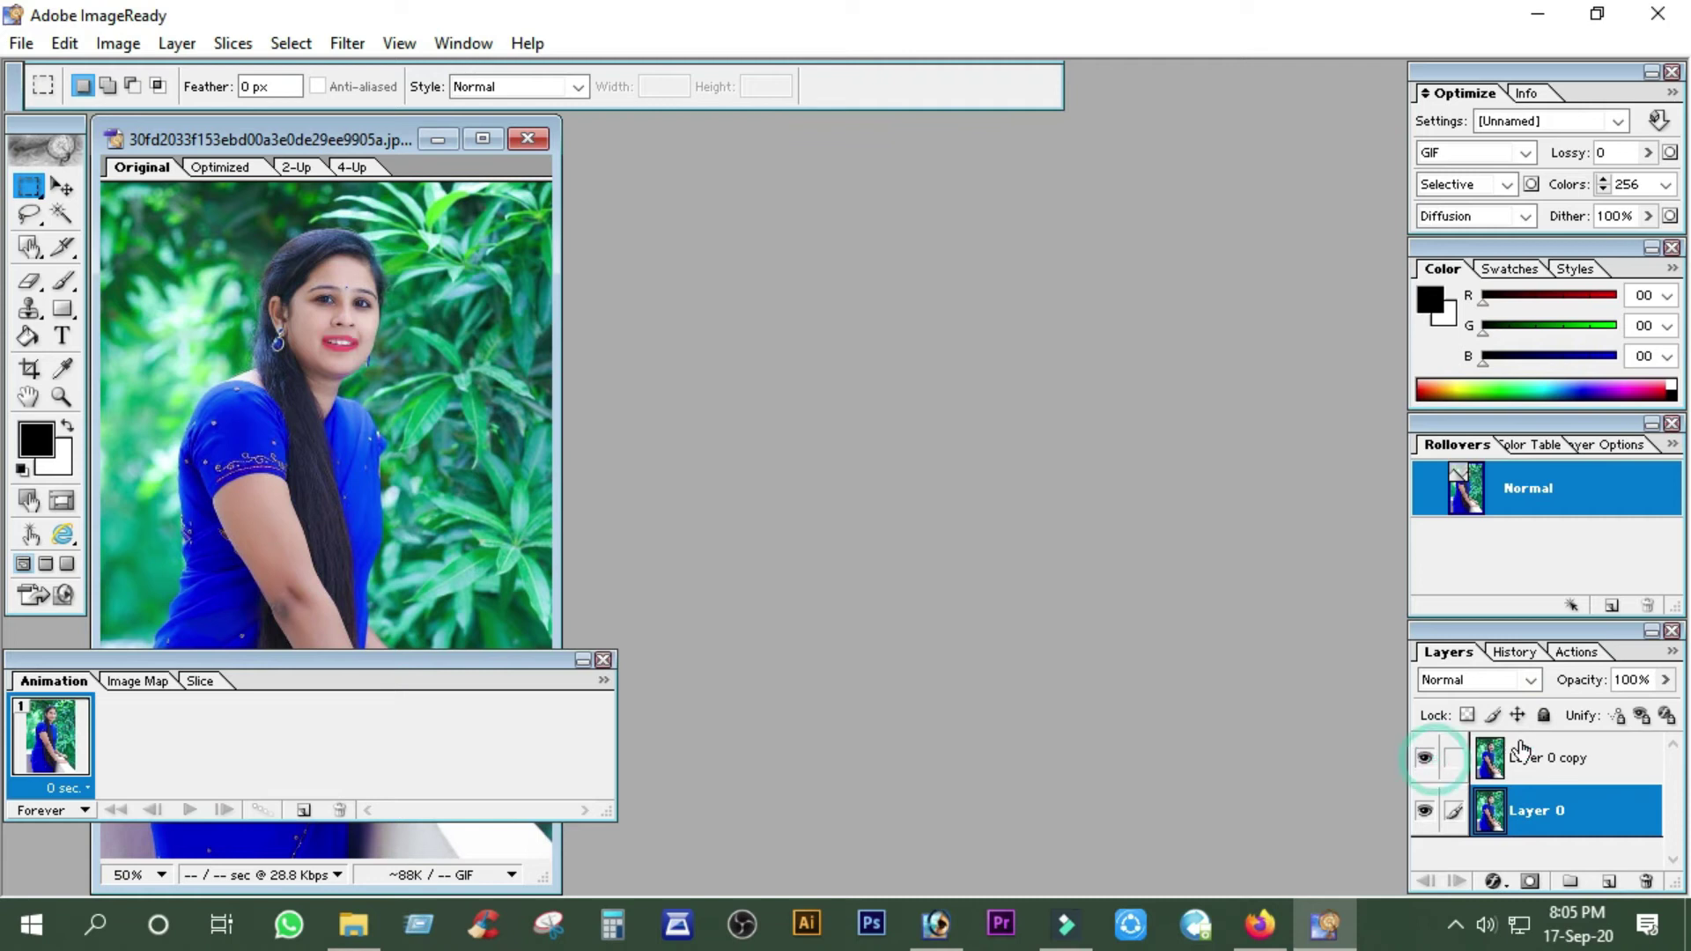
left_click(88, 799)
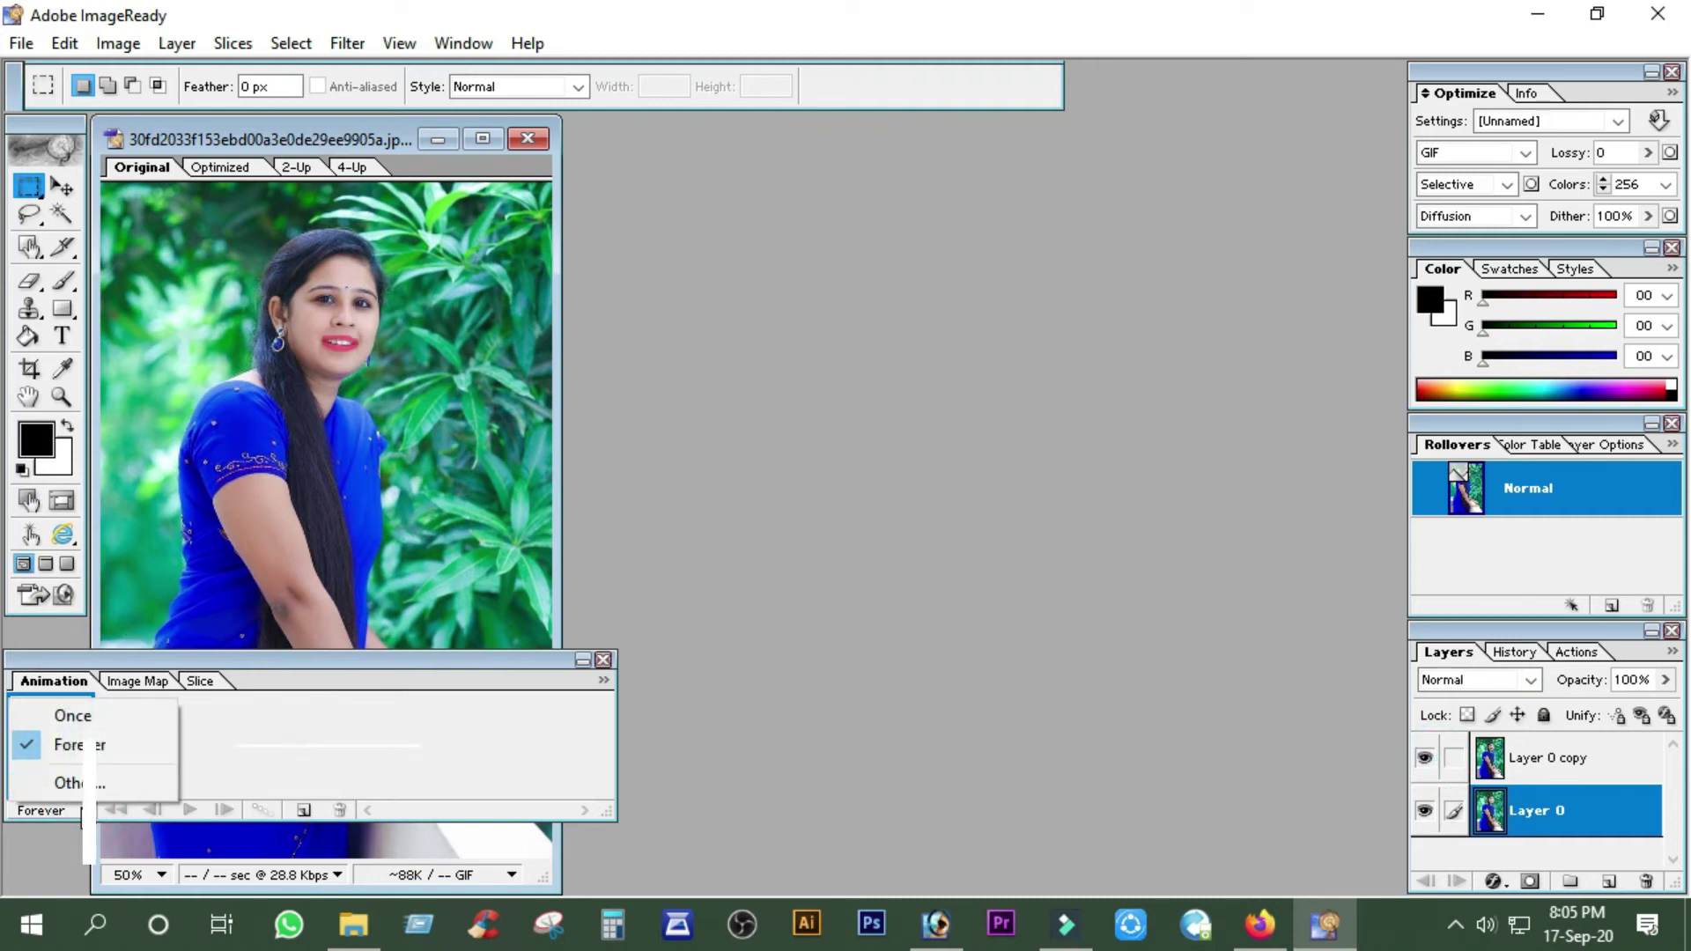
left_click(75, 745)
left_click(48, 773)
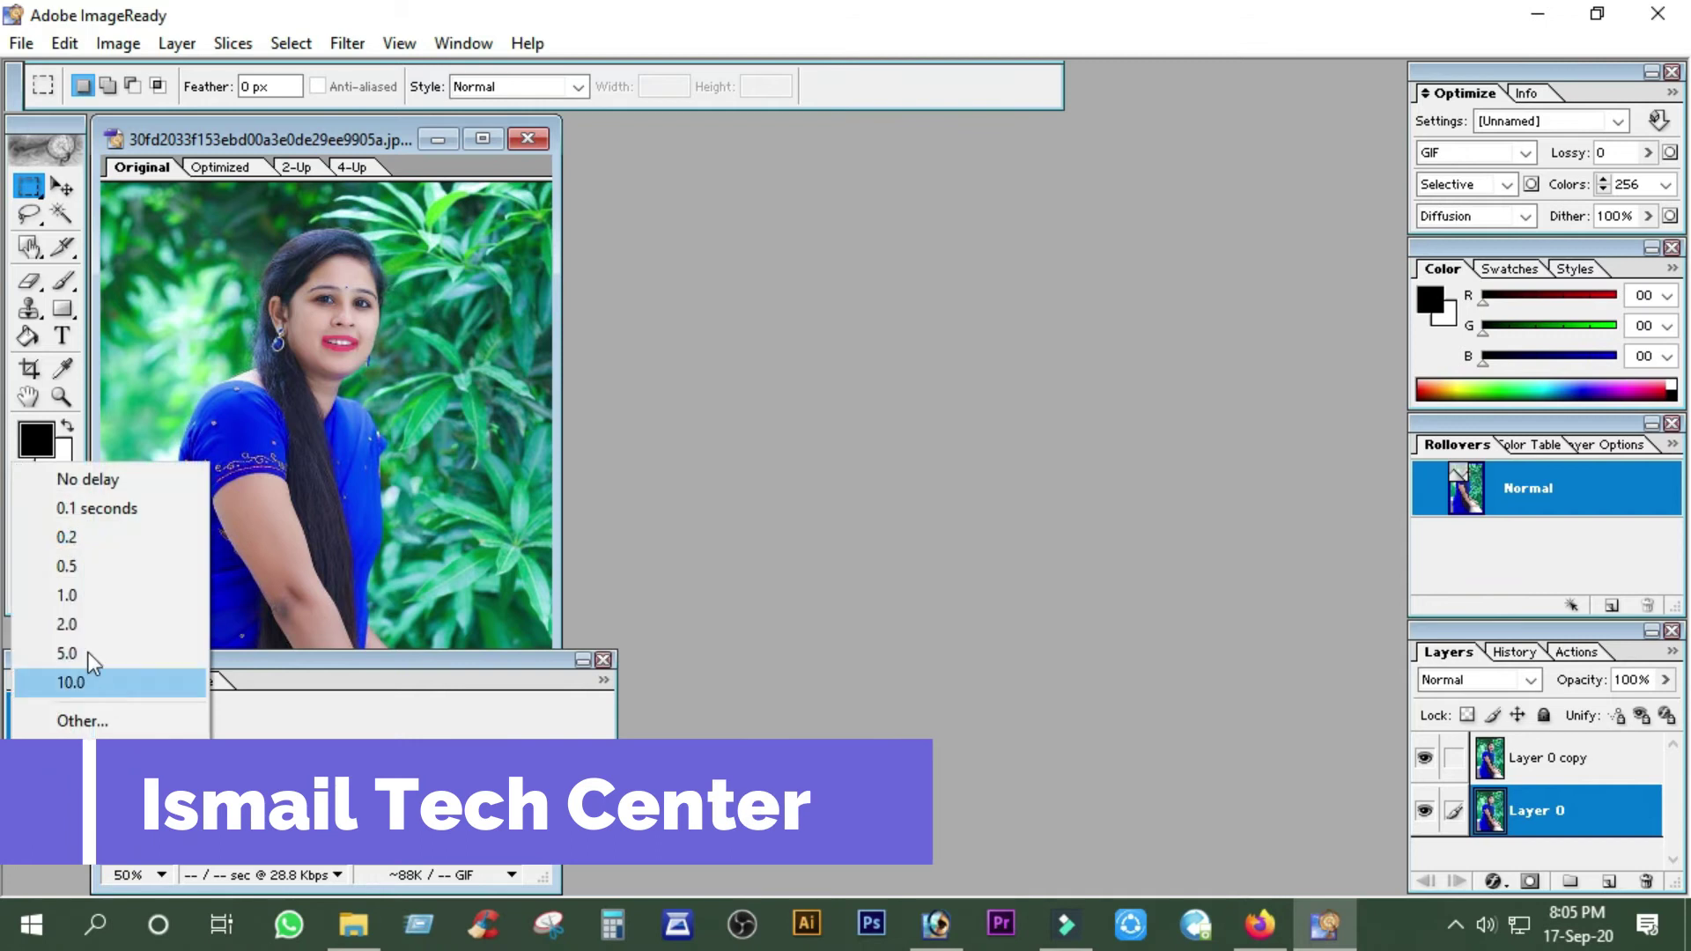
left_click(88, 509)
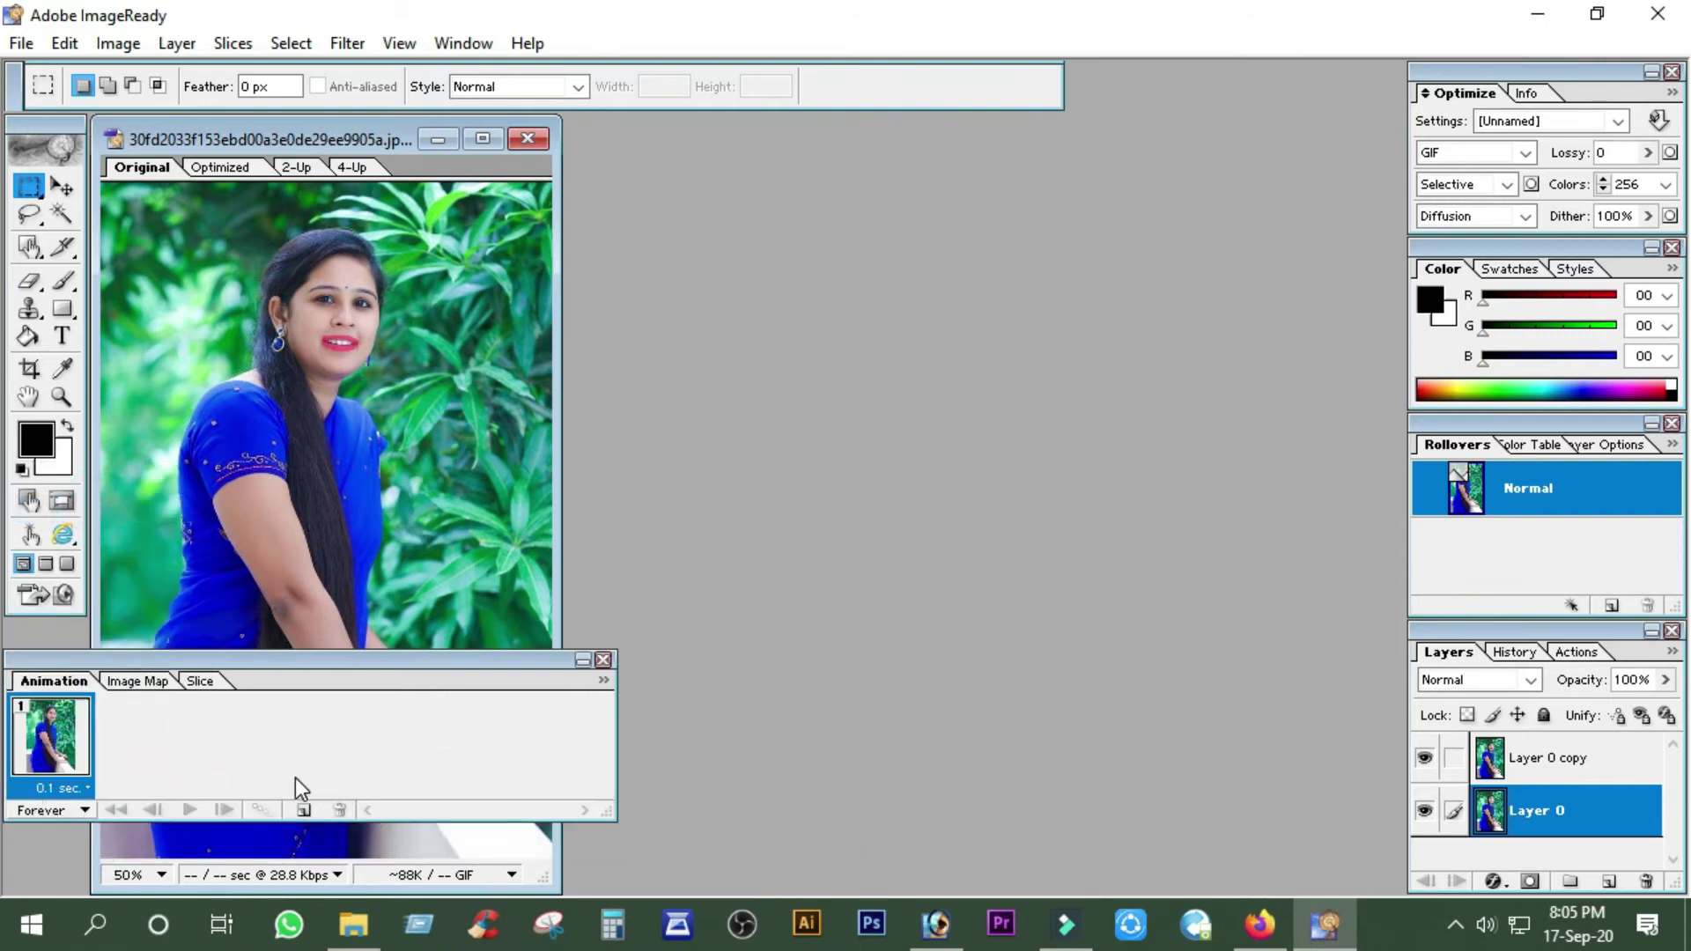
Duplicate frame 1 into a second frame, then preview the two-frame animation
left_click(303, 809)
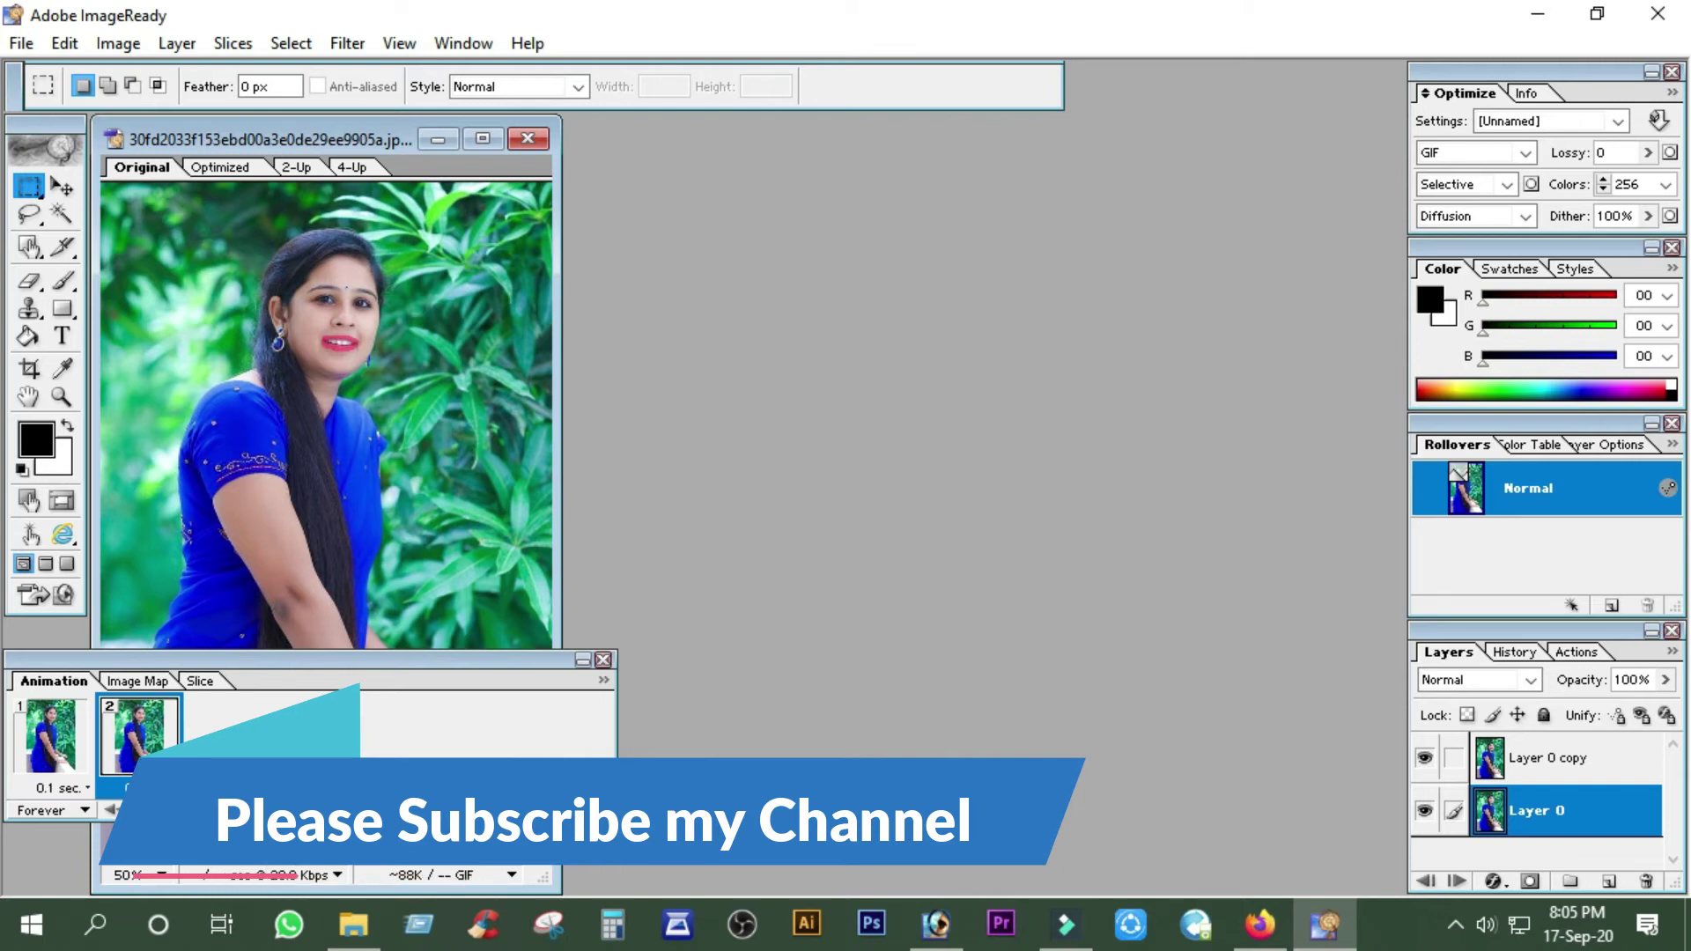
left_click(154, 809)
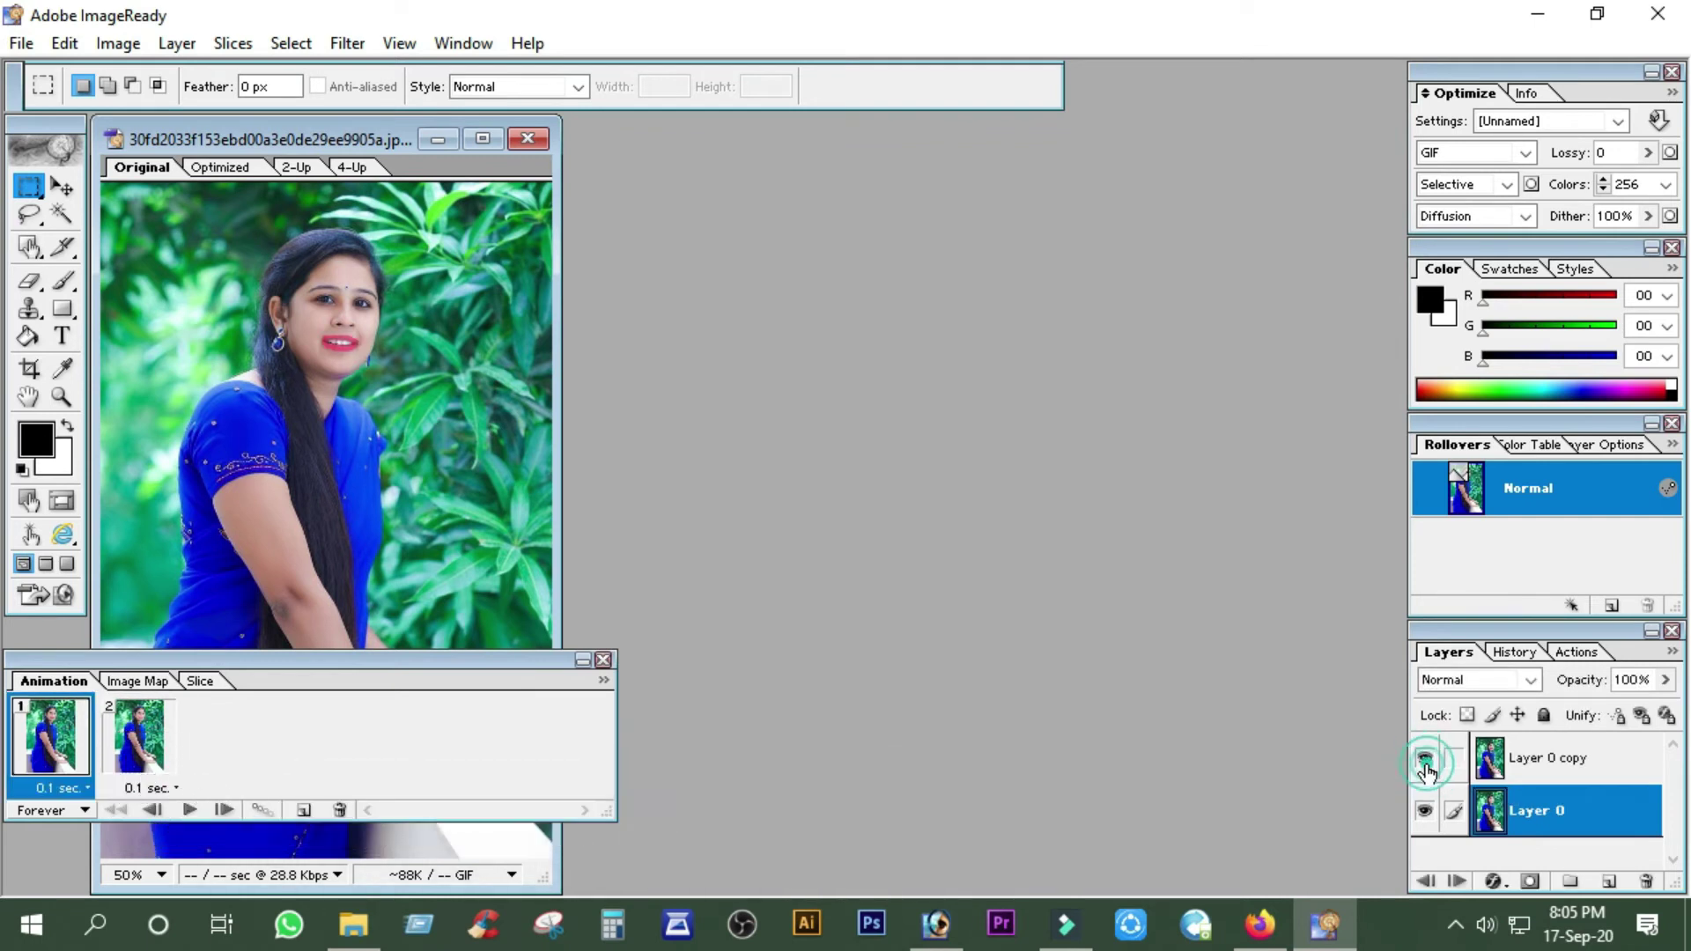
left_click(189, 811)
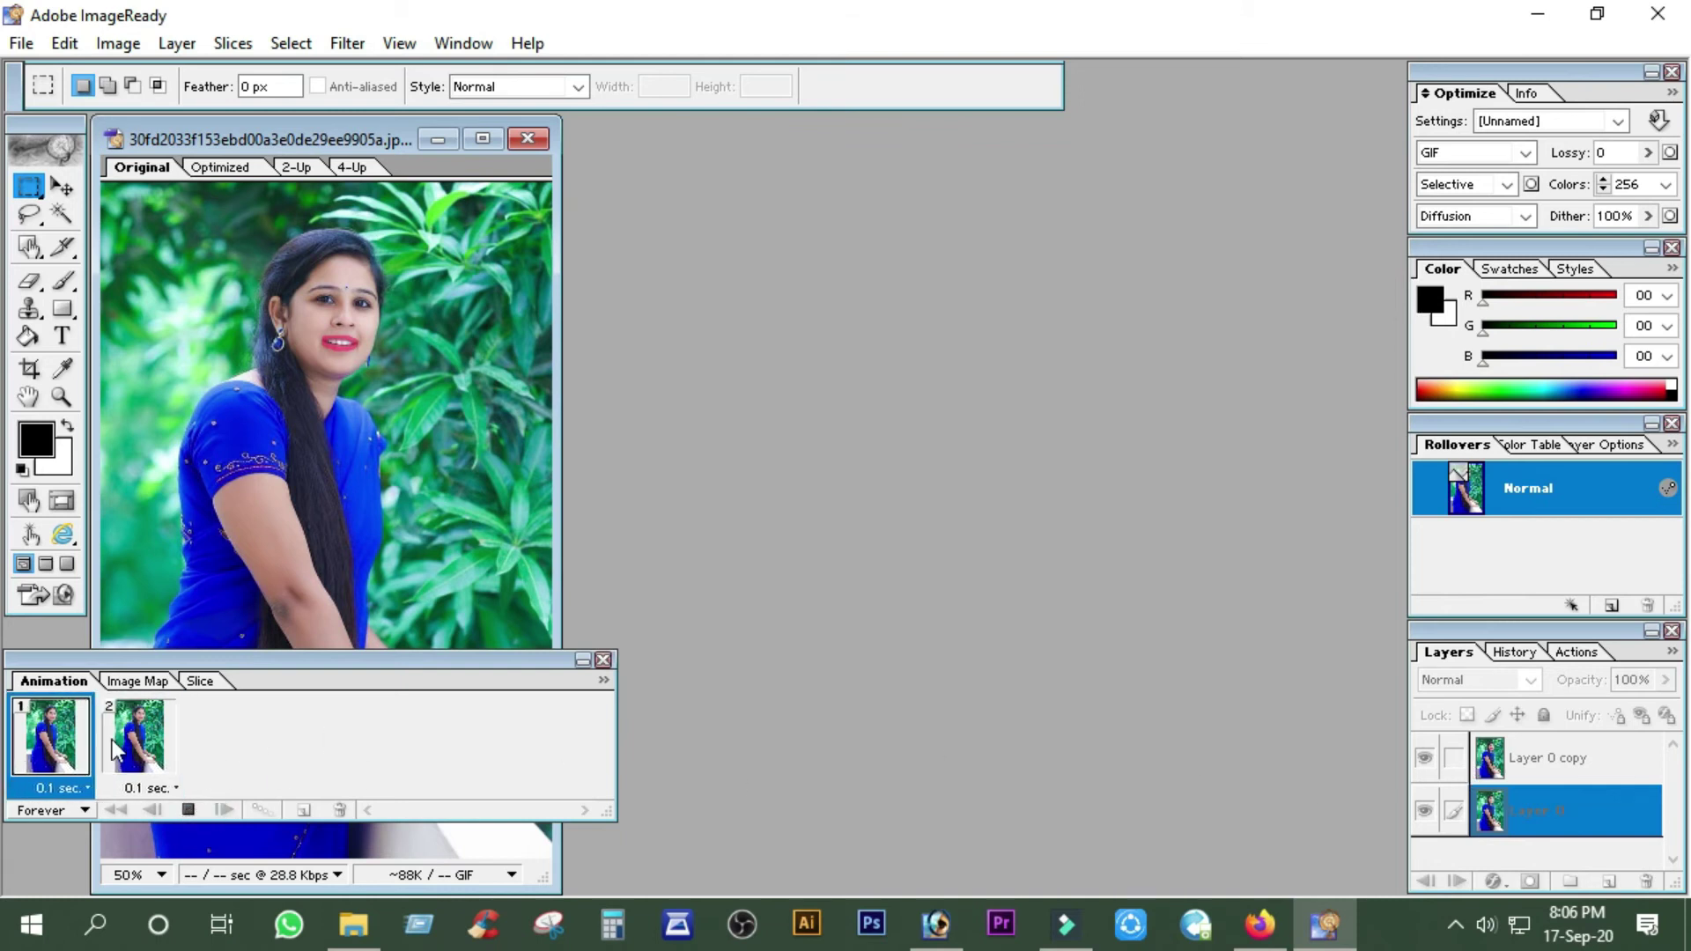
left_click(187, 809)
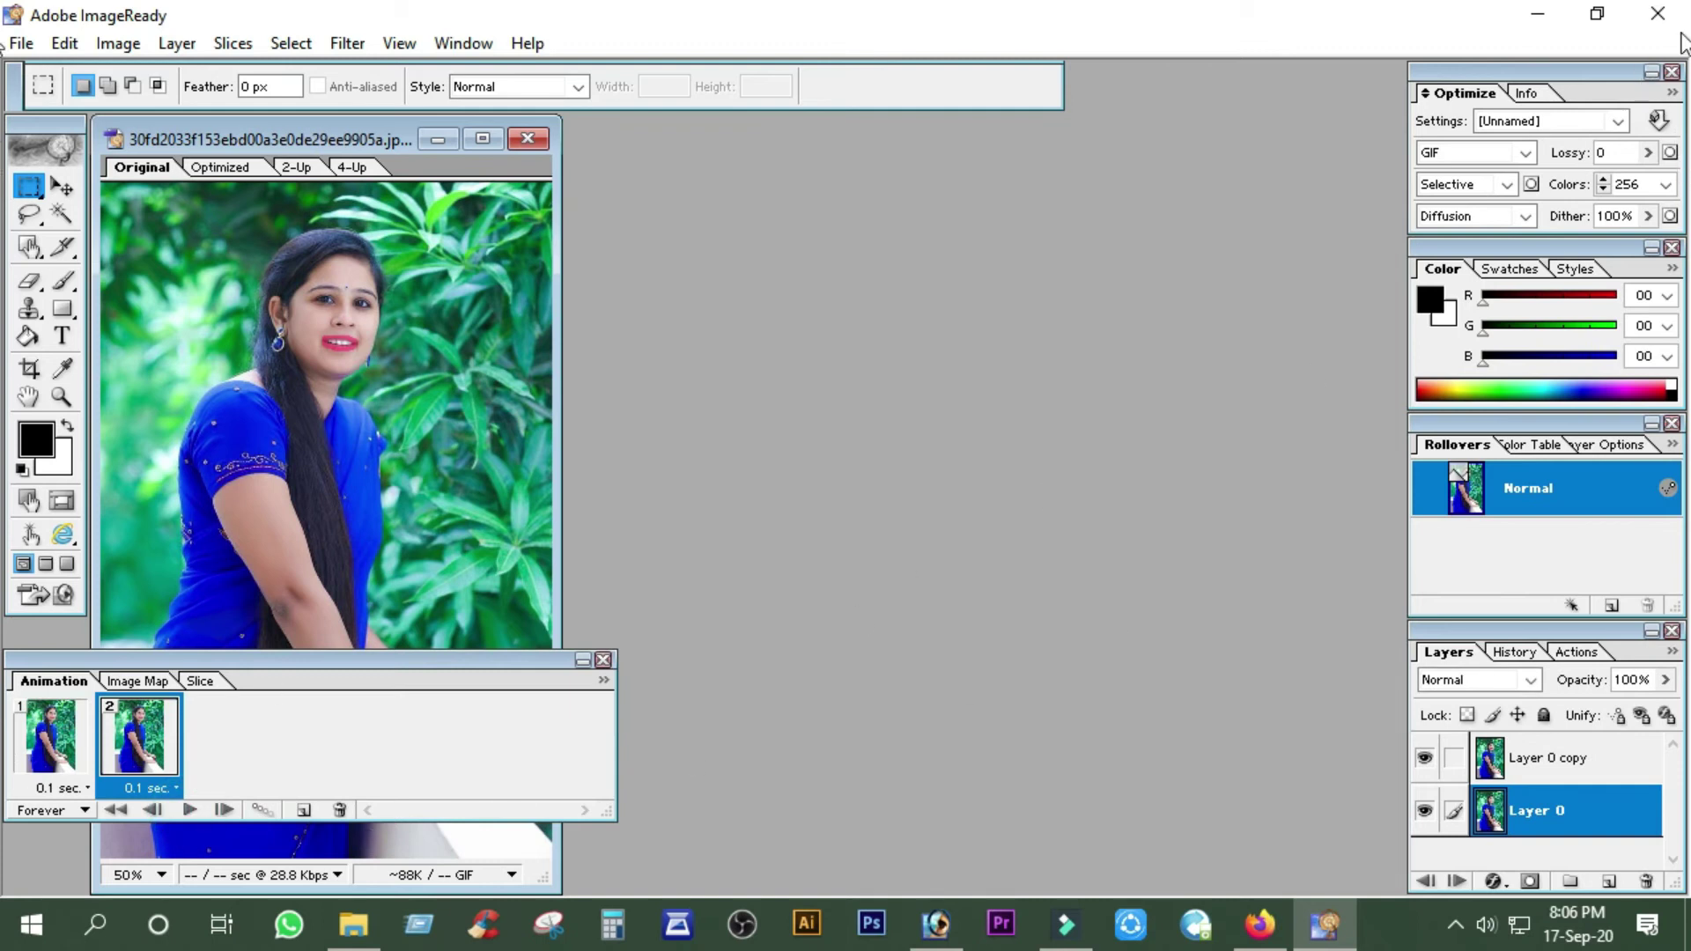
In Photoshop, hide Layer 0 copy for frame 2, then return to ImageReady
key("ctrl+shift+m")
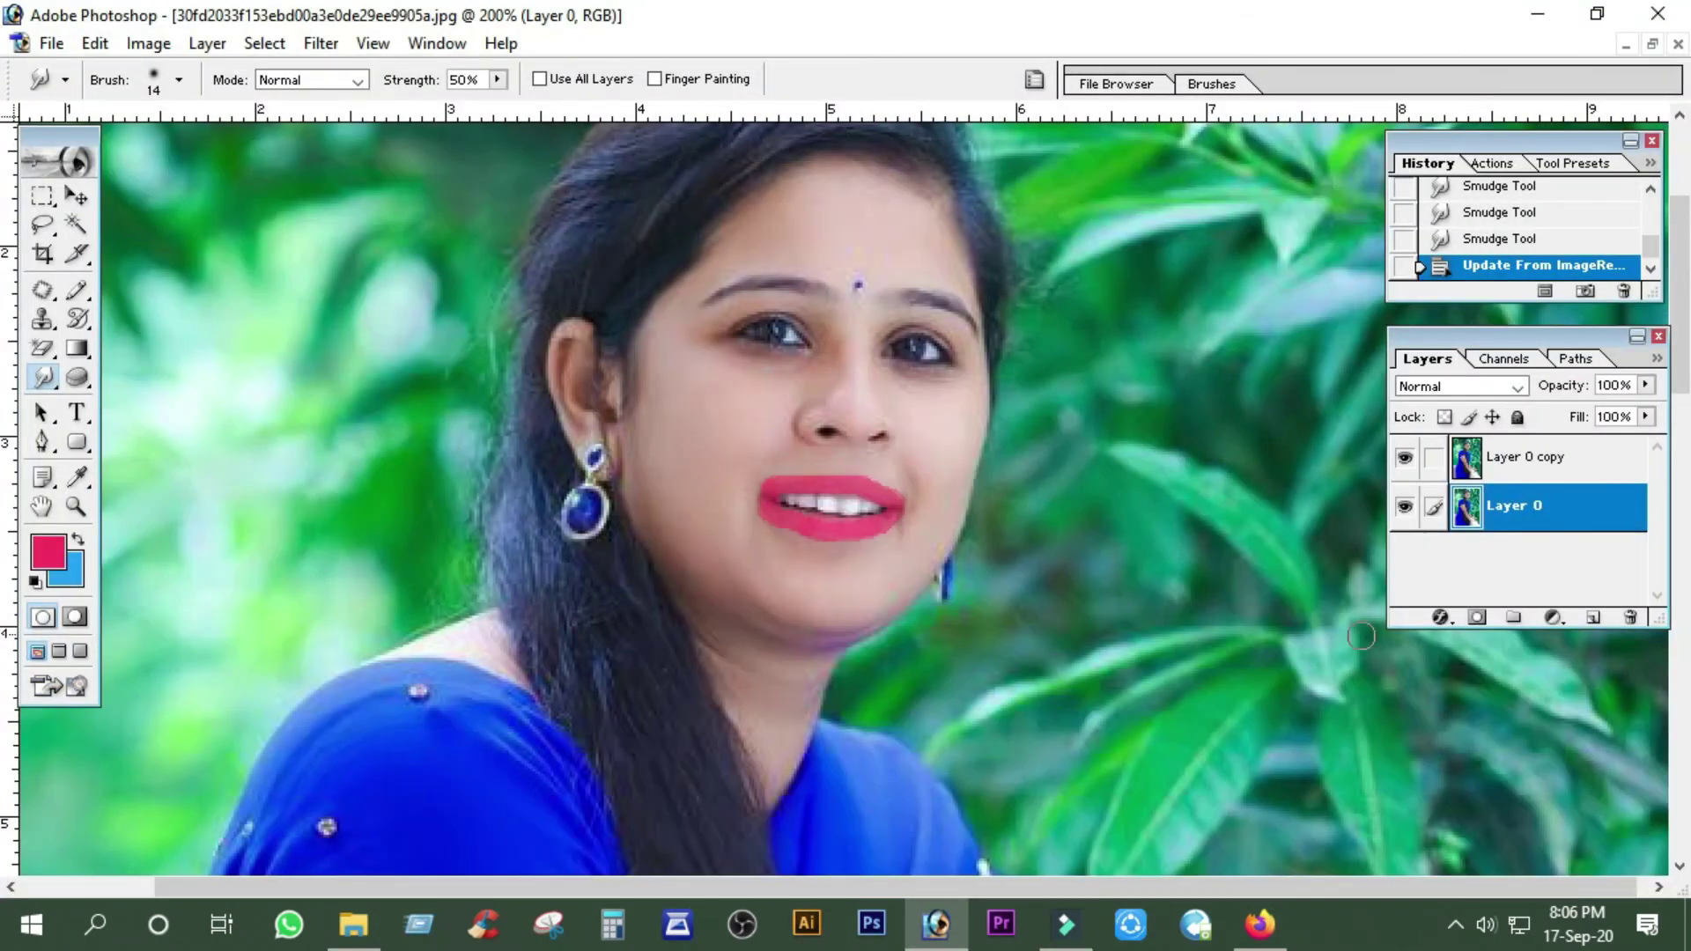
left_click(1404, 459)
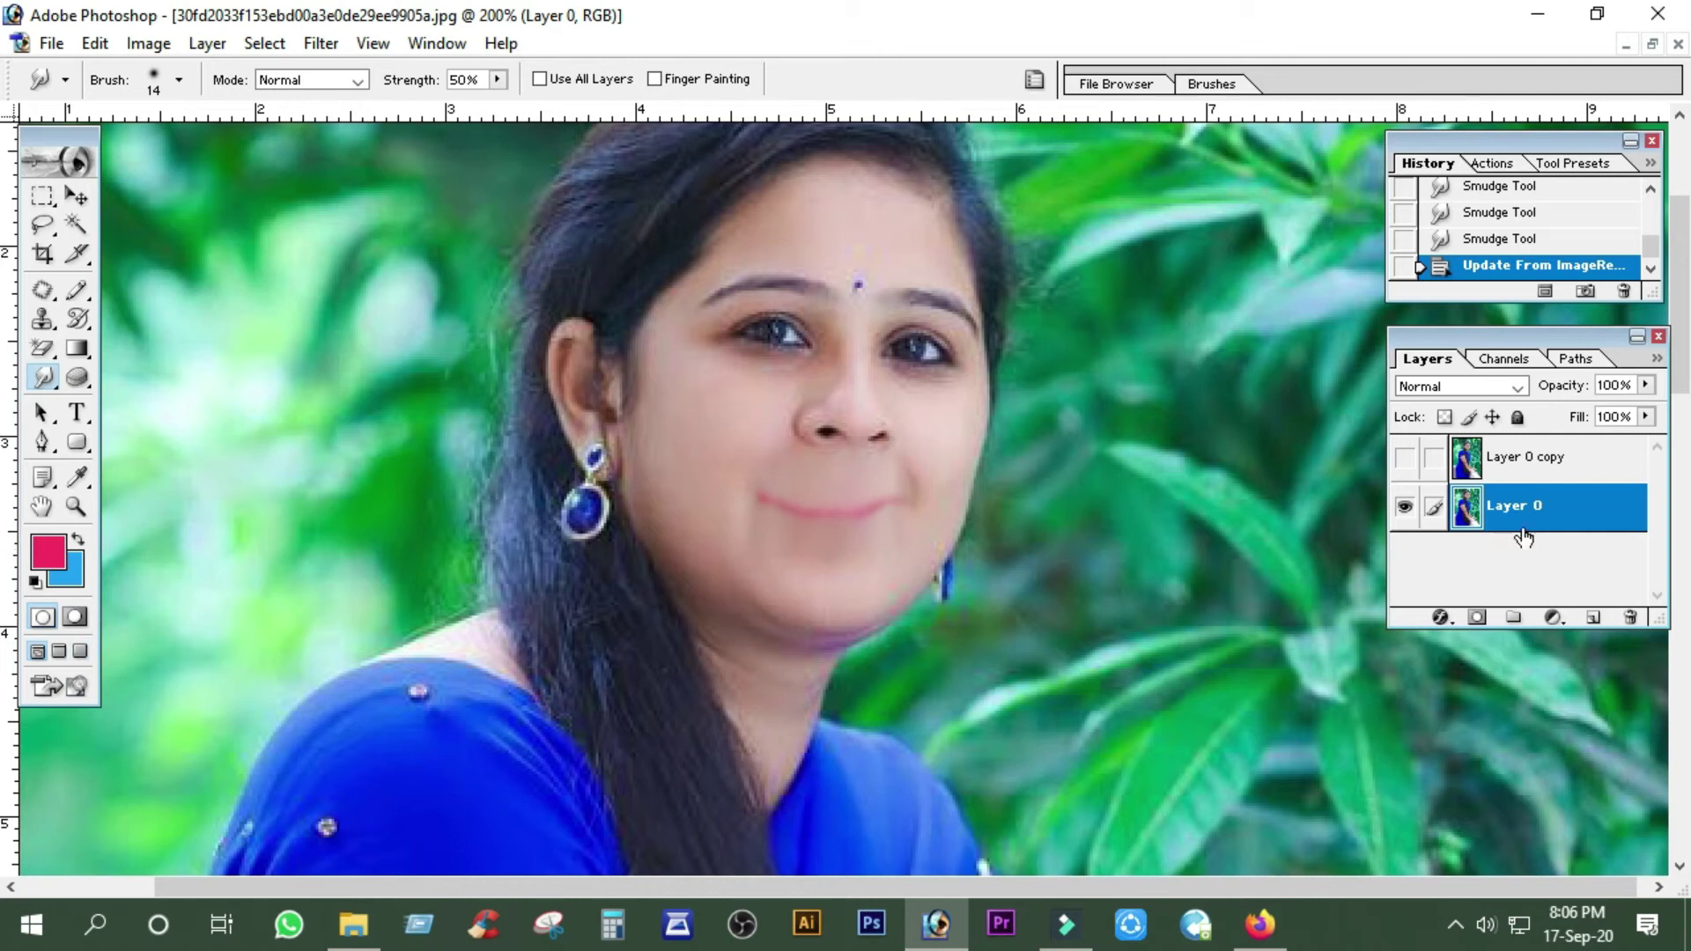
left_click(70, 686)
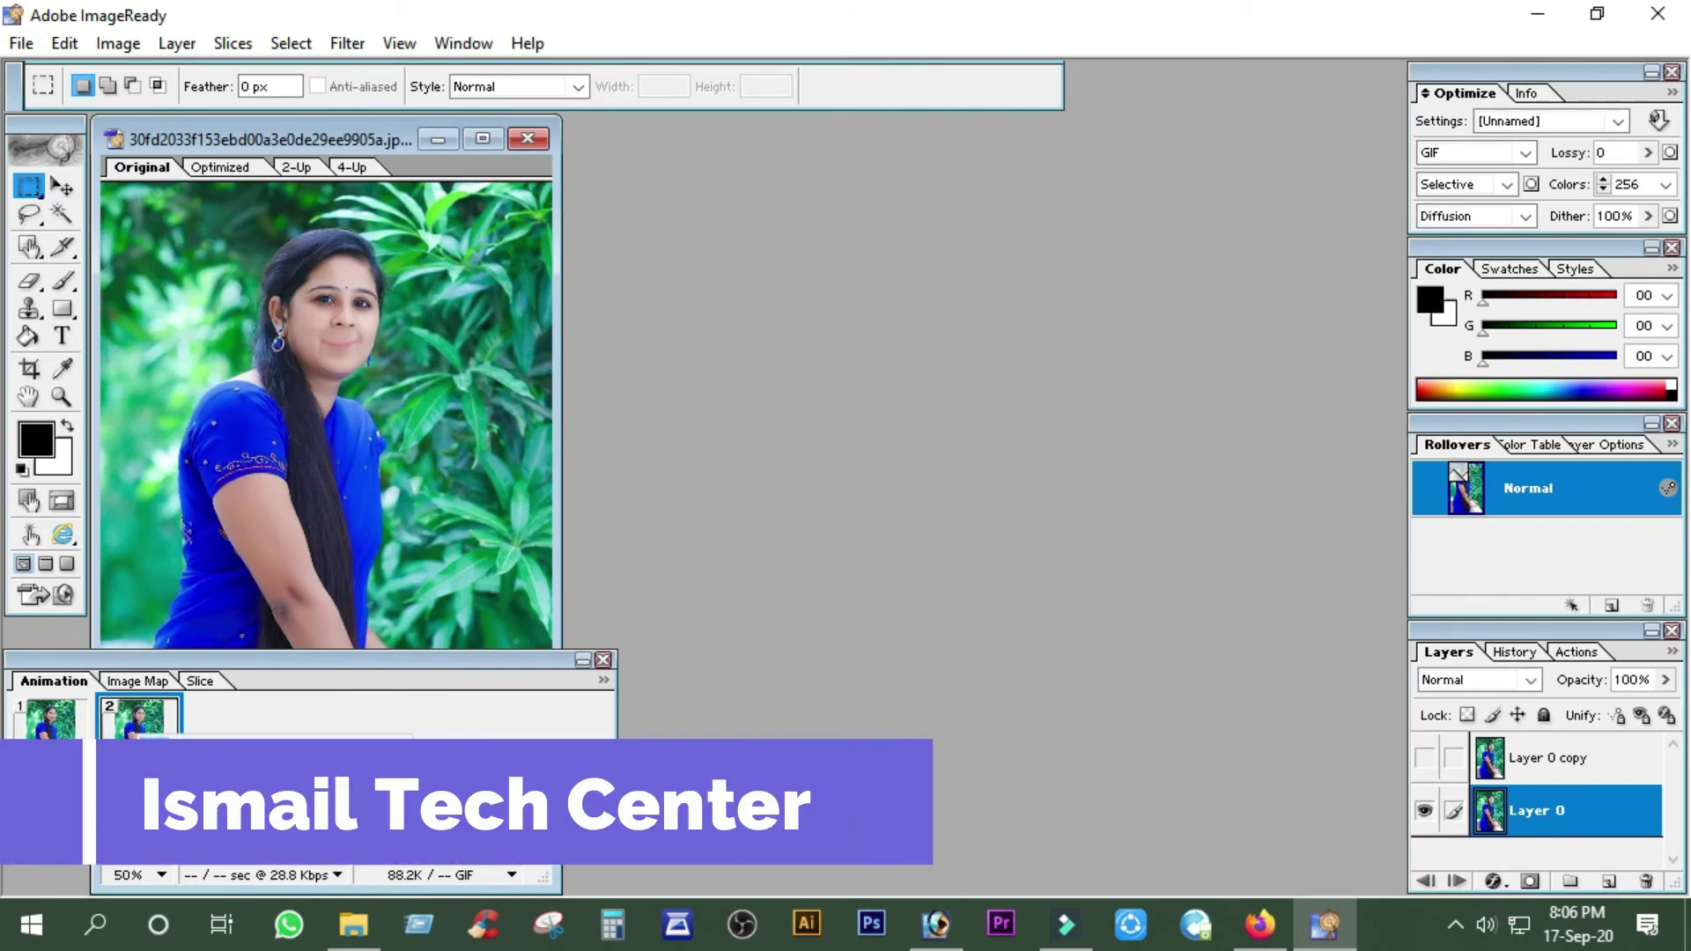
Keep frame 2's delay at 0.1 seconds and preview the animation
right_click(141, 731)
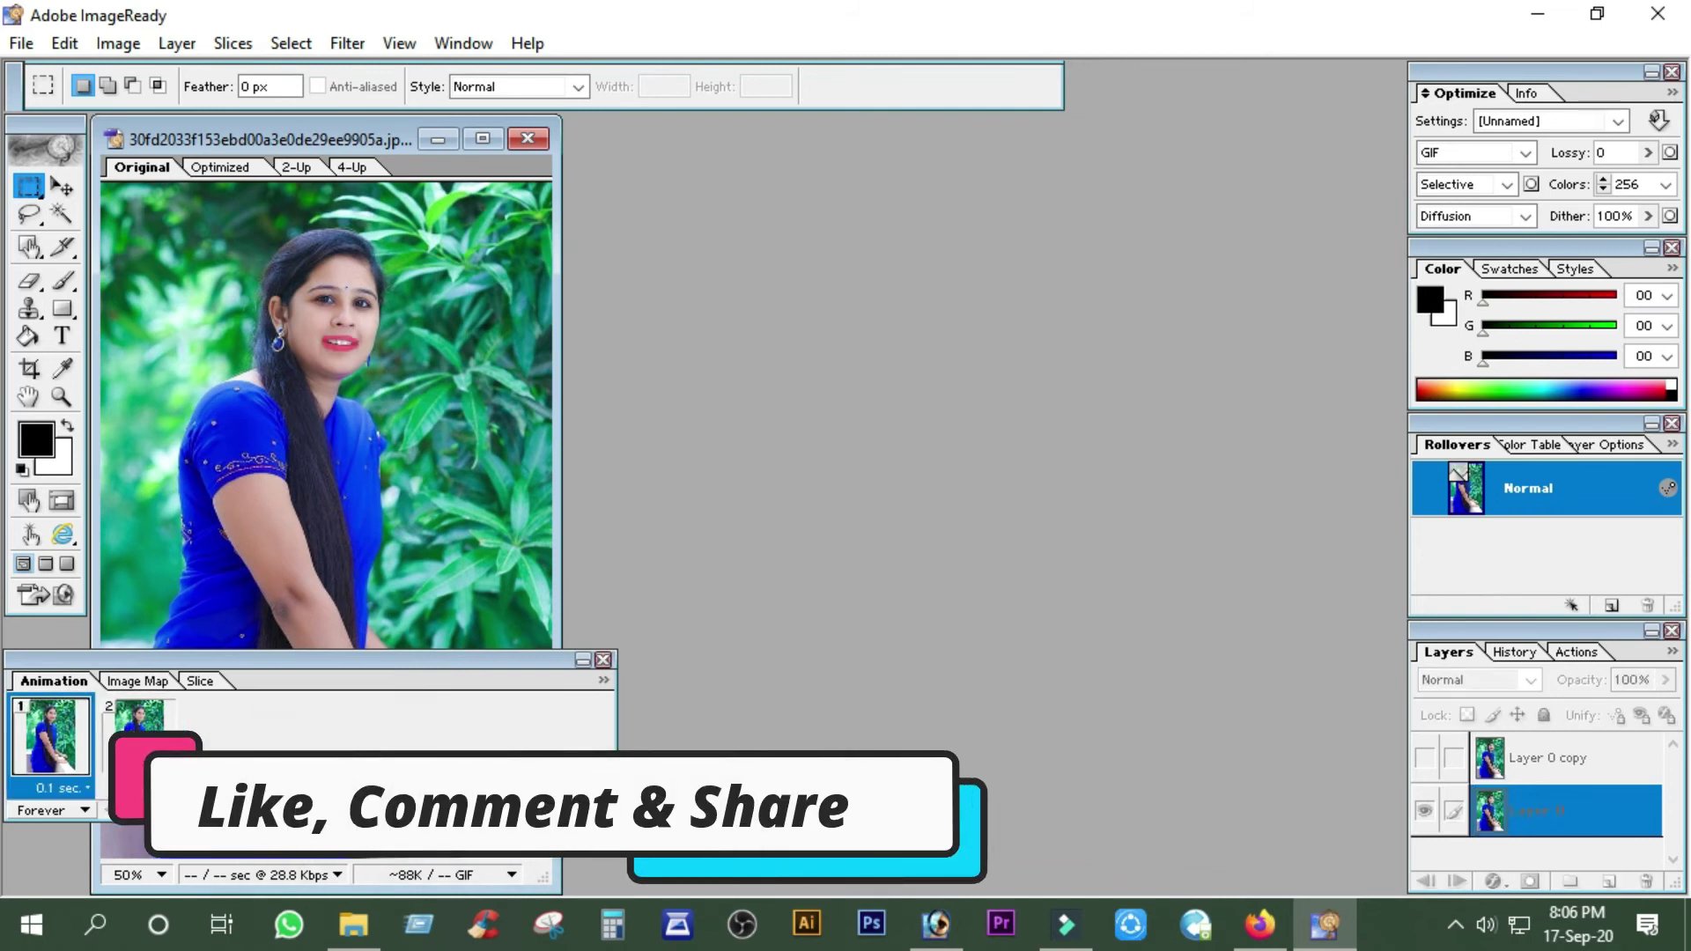
left_click(185, 810)
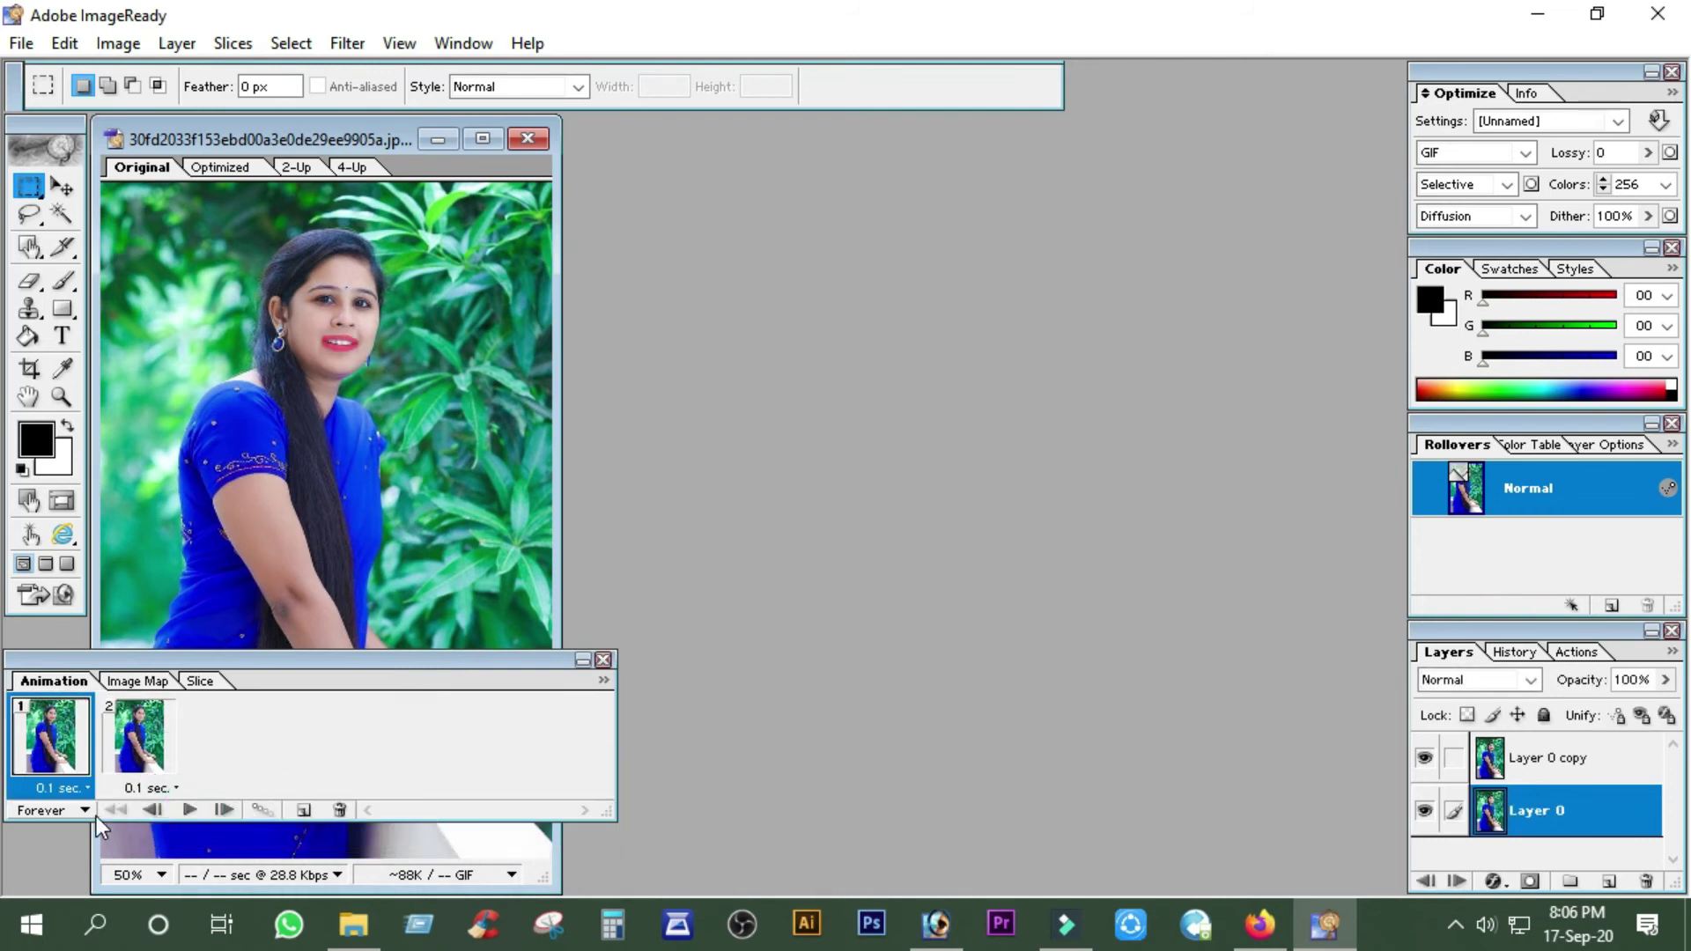
left_click(182, 784)
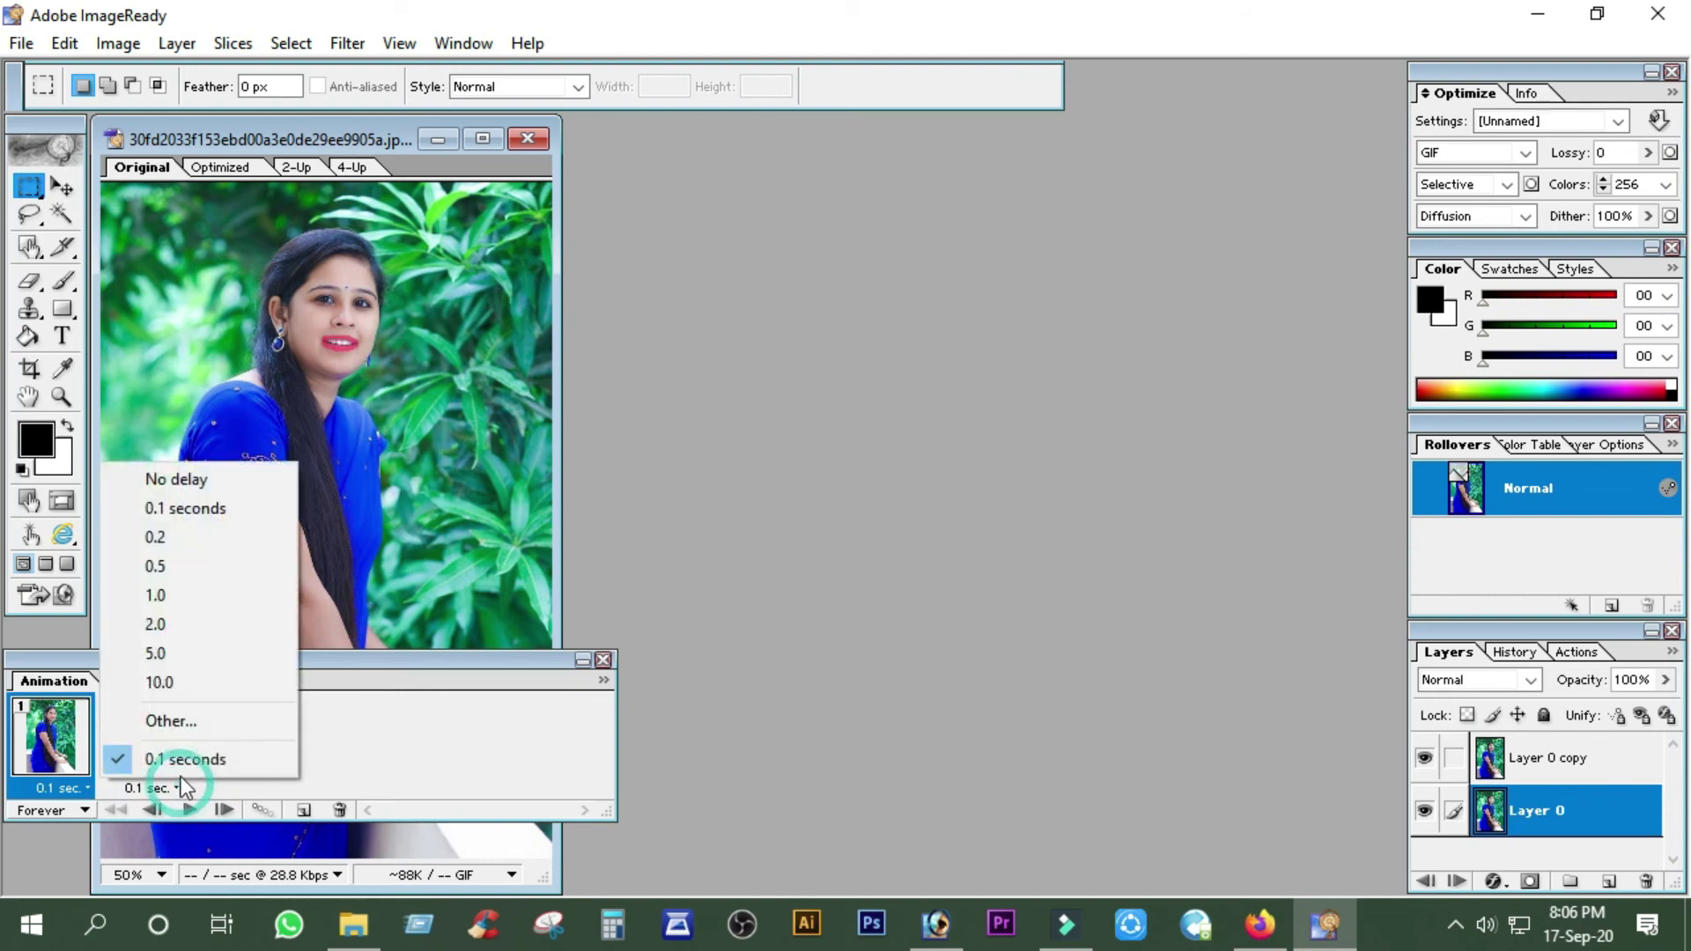
left_click(179, 509)
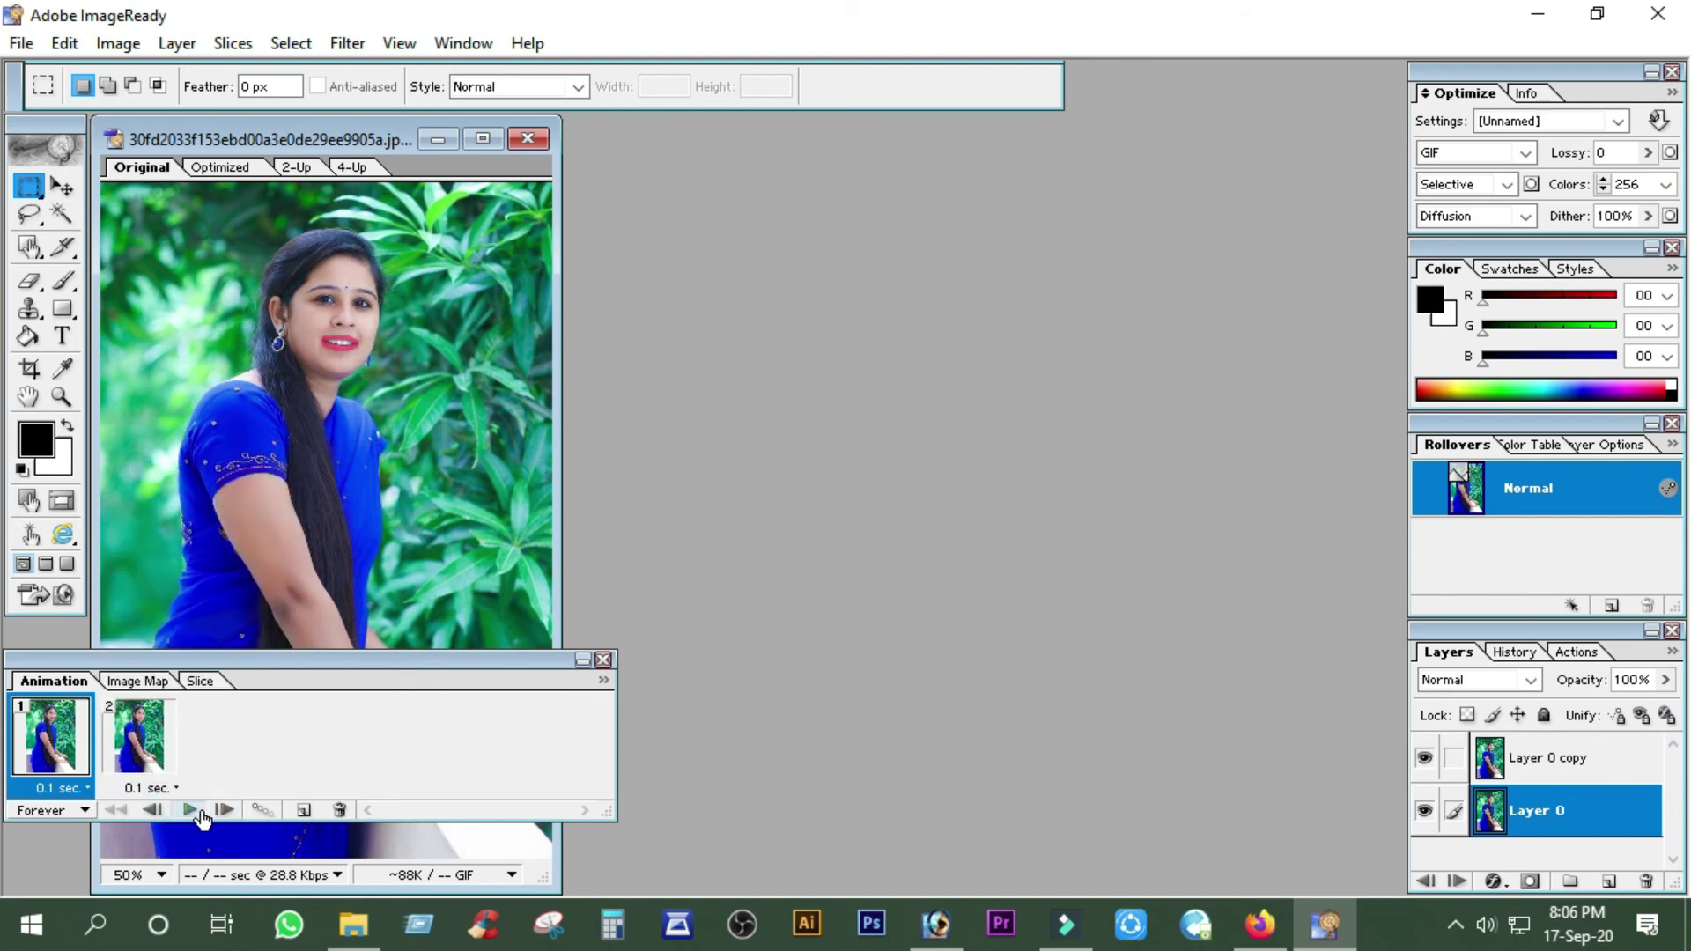
left_click(190, 810)
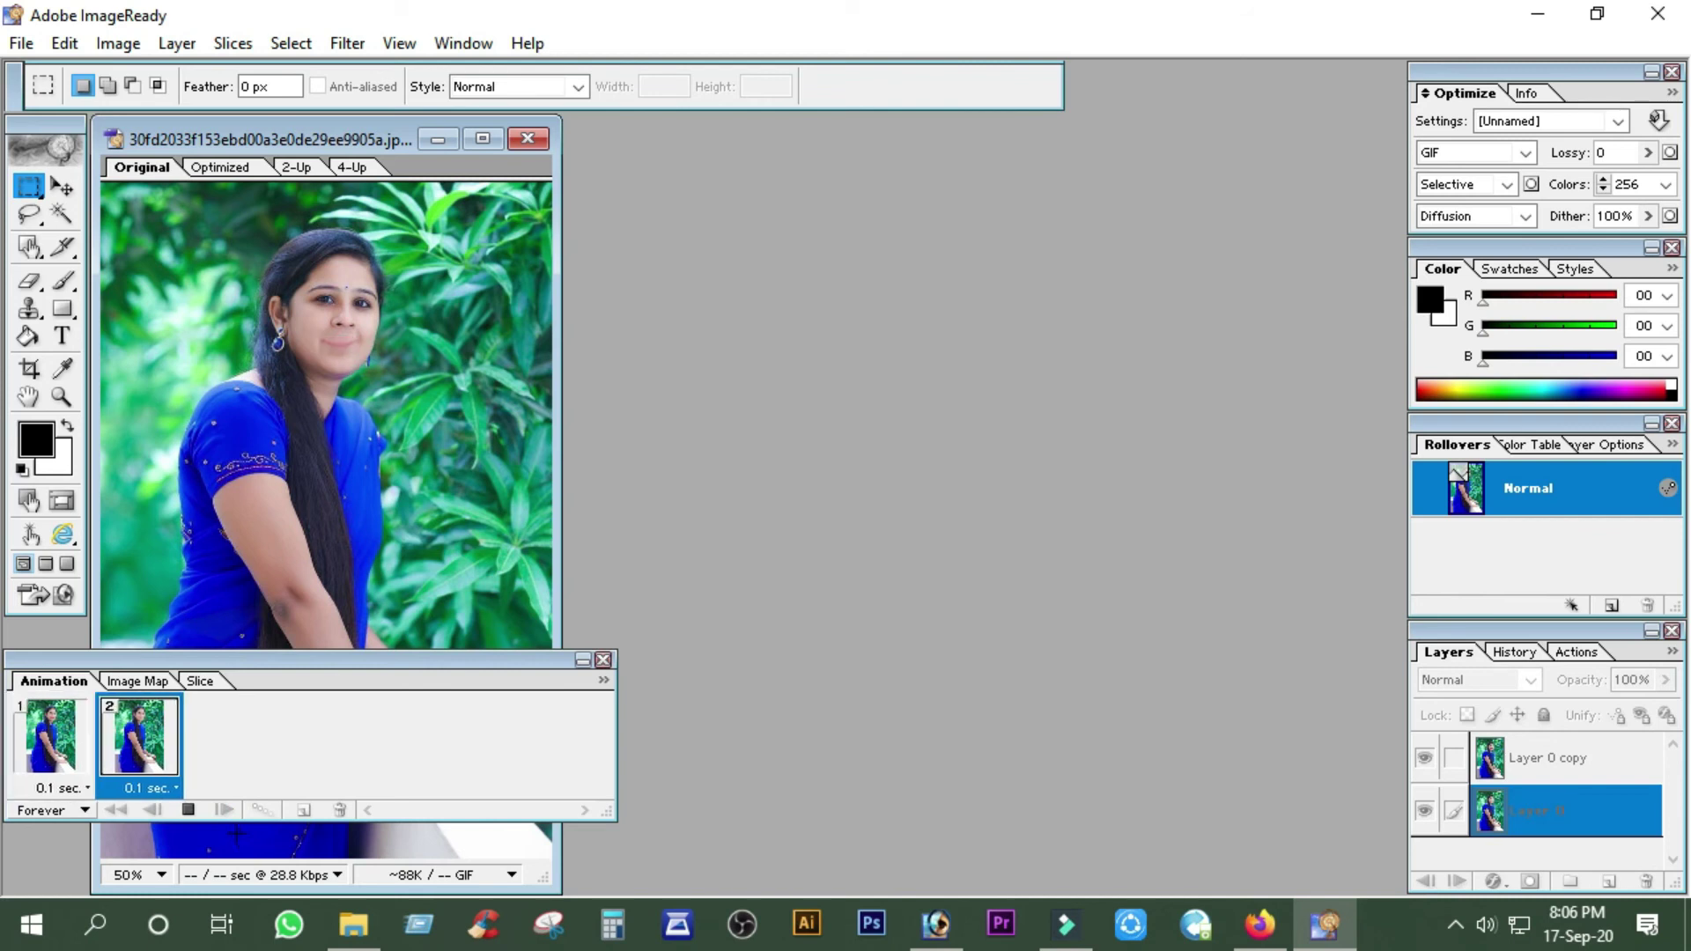
left_click(192, 812)
Try a 0.2-second delay on frame 2 and preview it
left_click(170, 783)
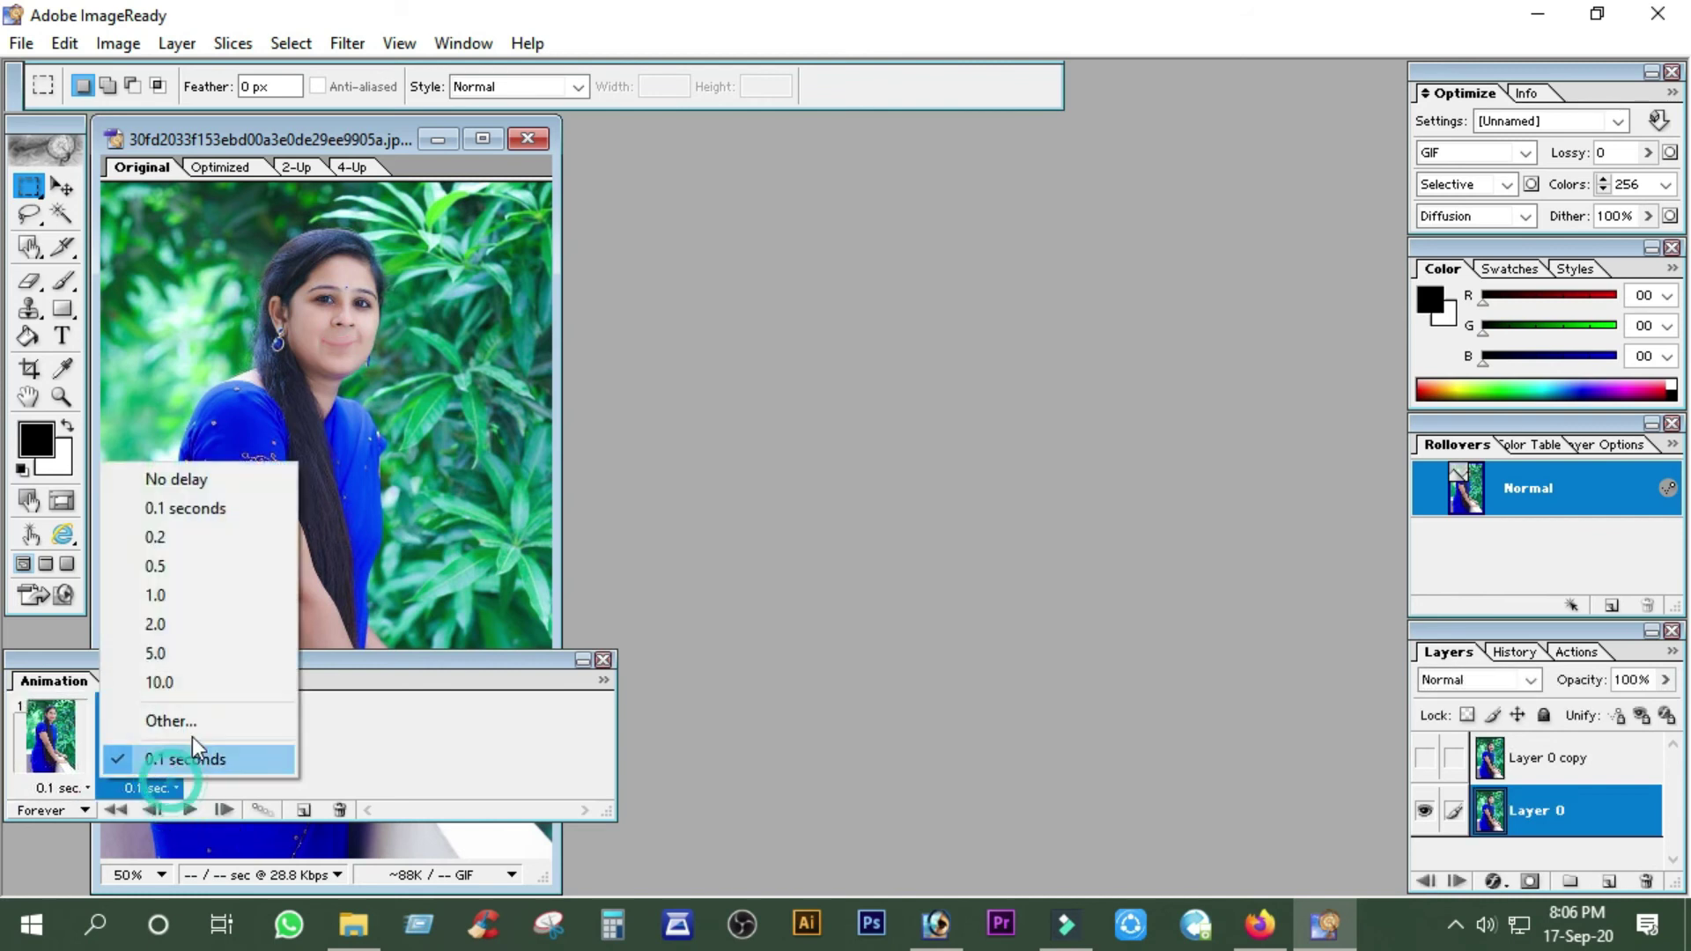
left_click(182, 536)
left_click(192, 810)
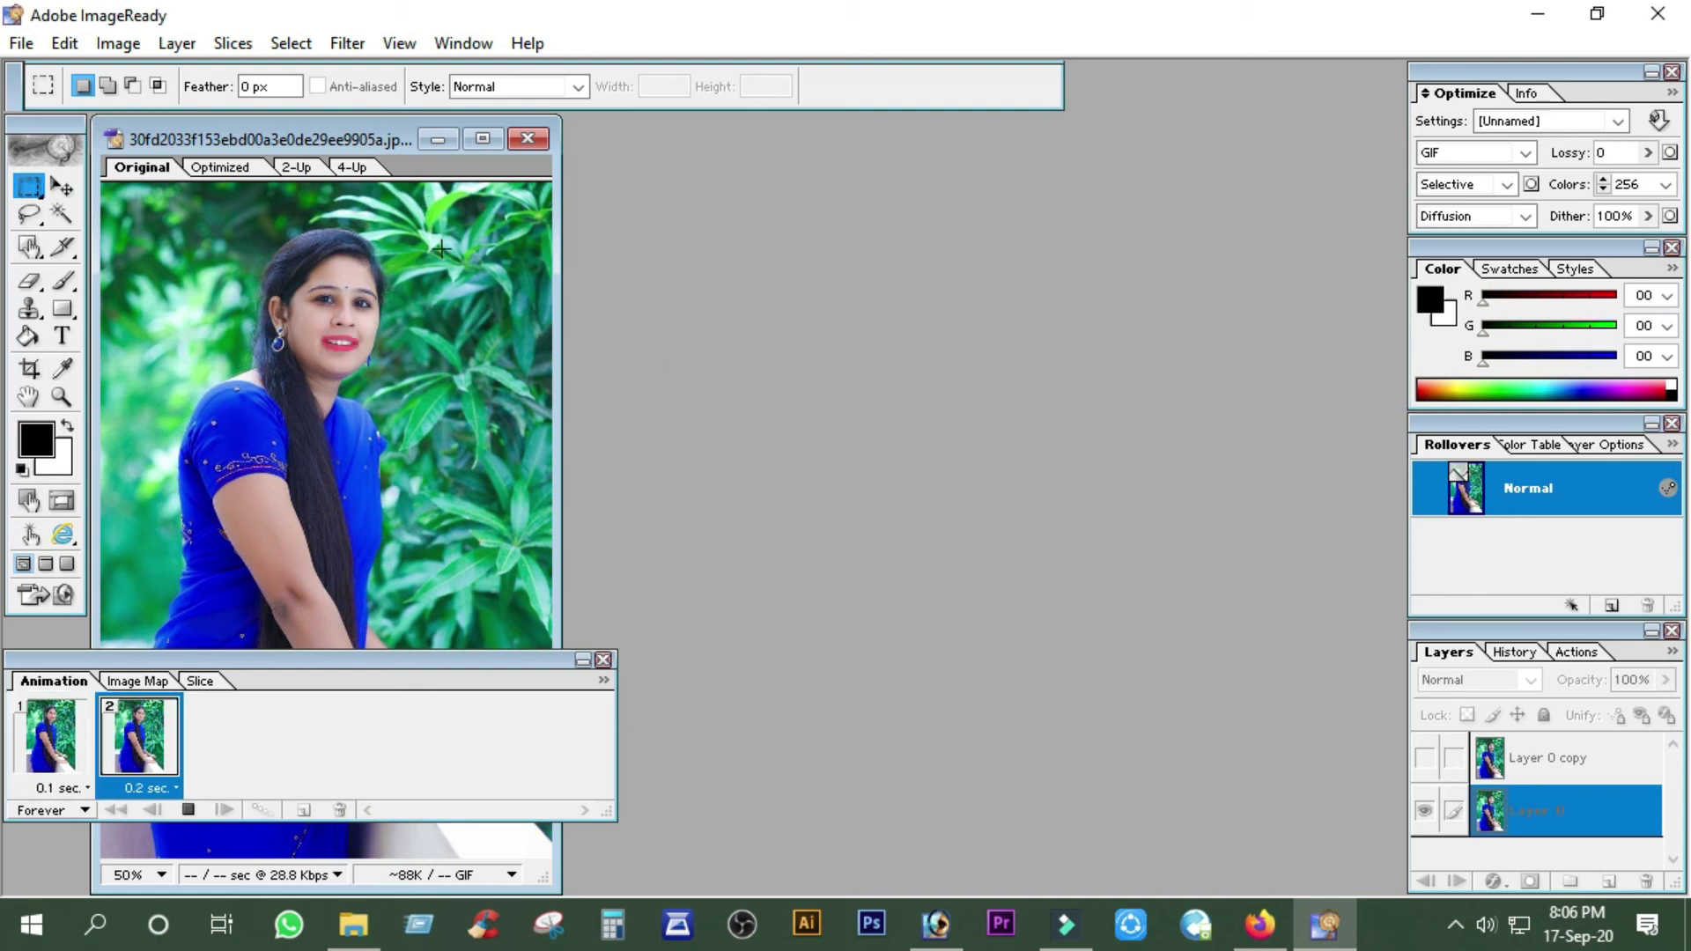
left_click(187, 811)
Try a 2-second delay on frame 2, then restore 0.1 seconds and play the loop
left_click(171, 785)
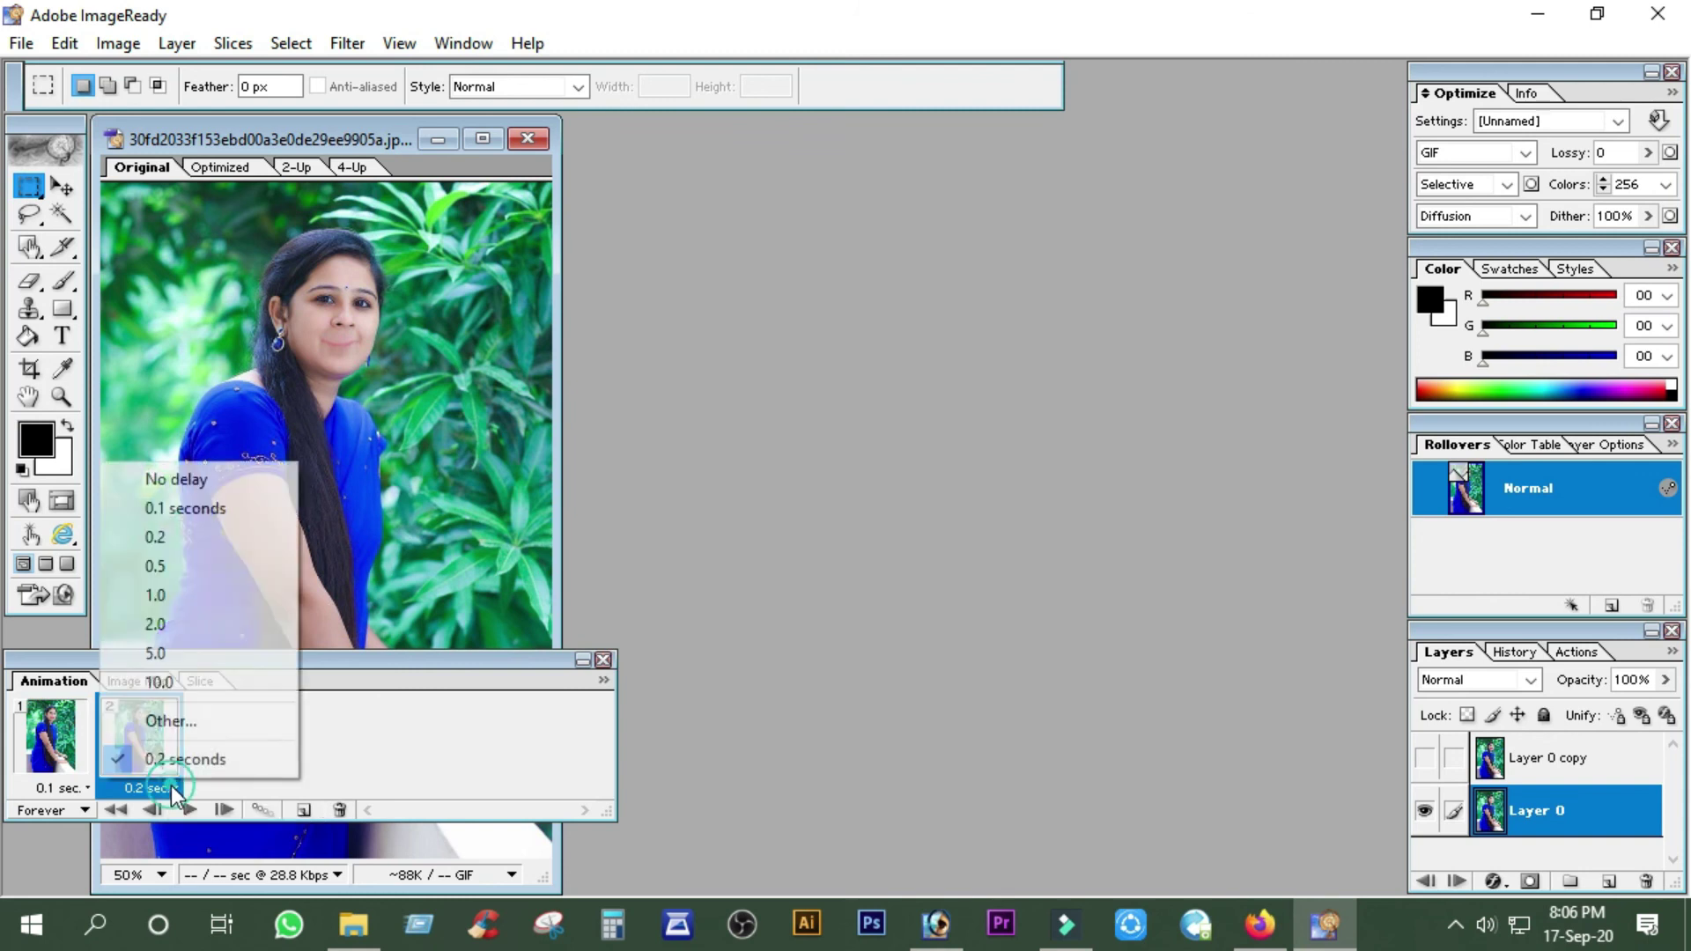
left_click(188, 622)
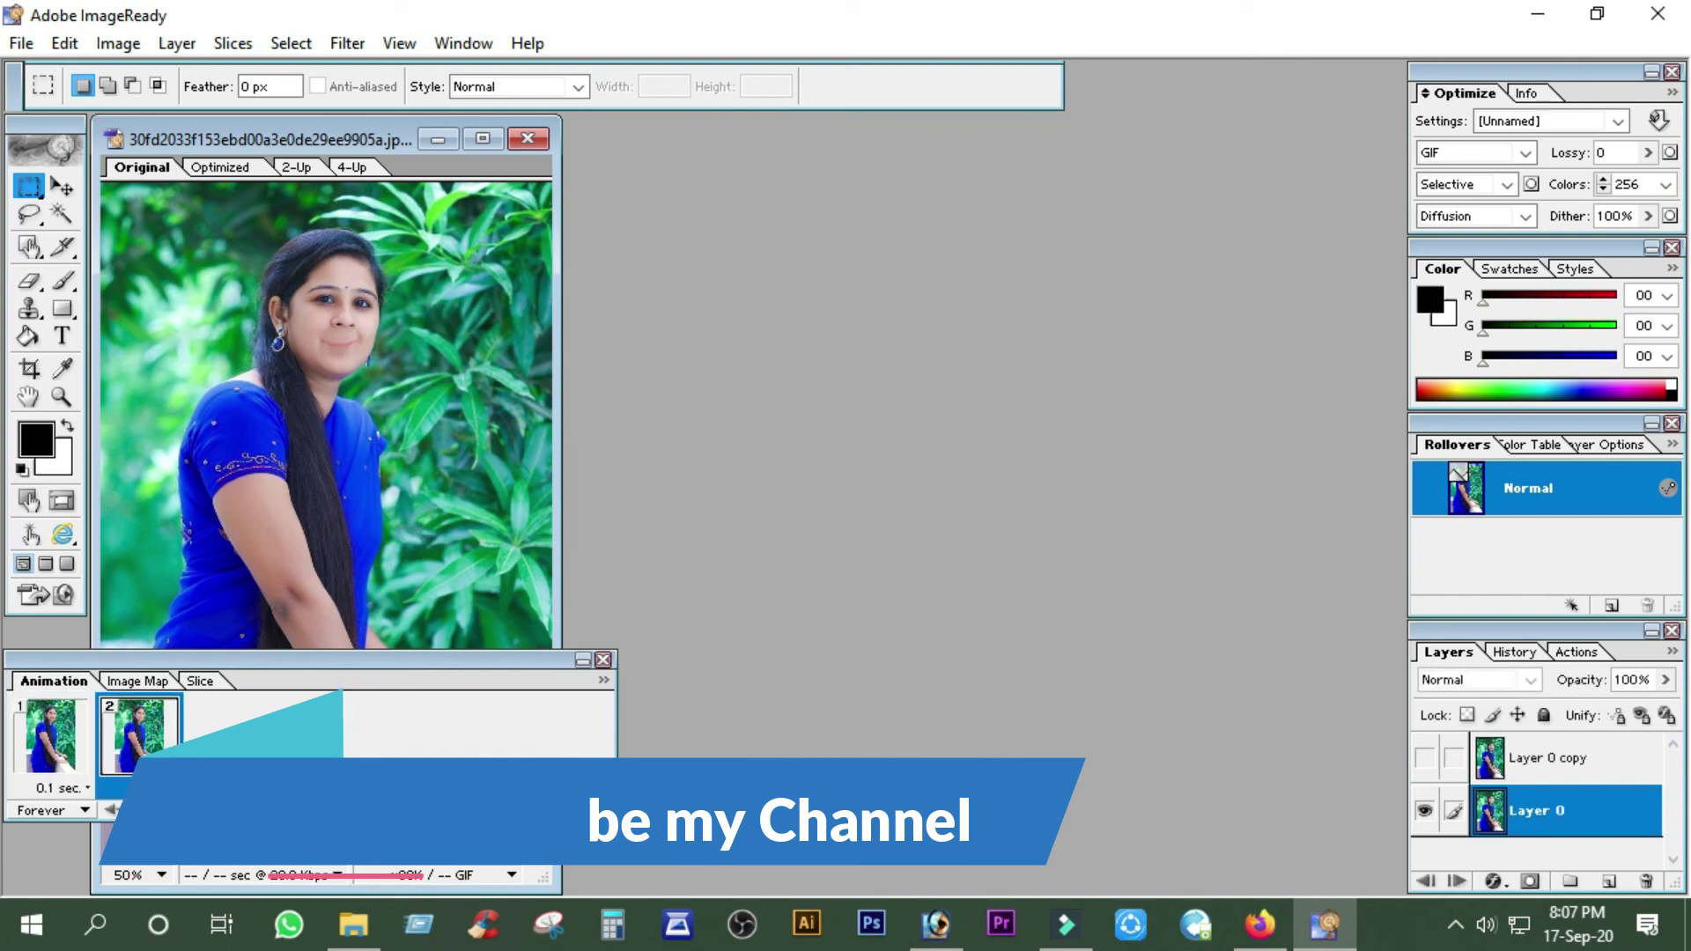
left_click(156, 788)
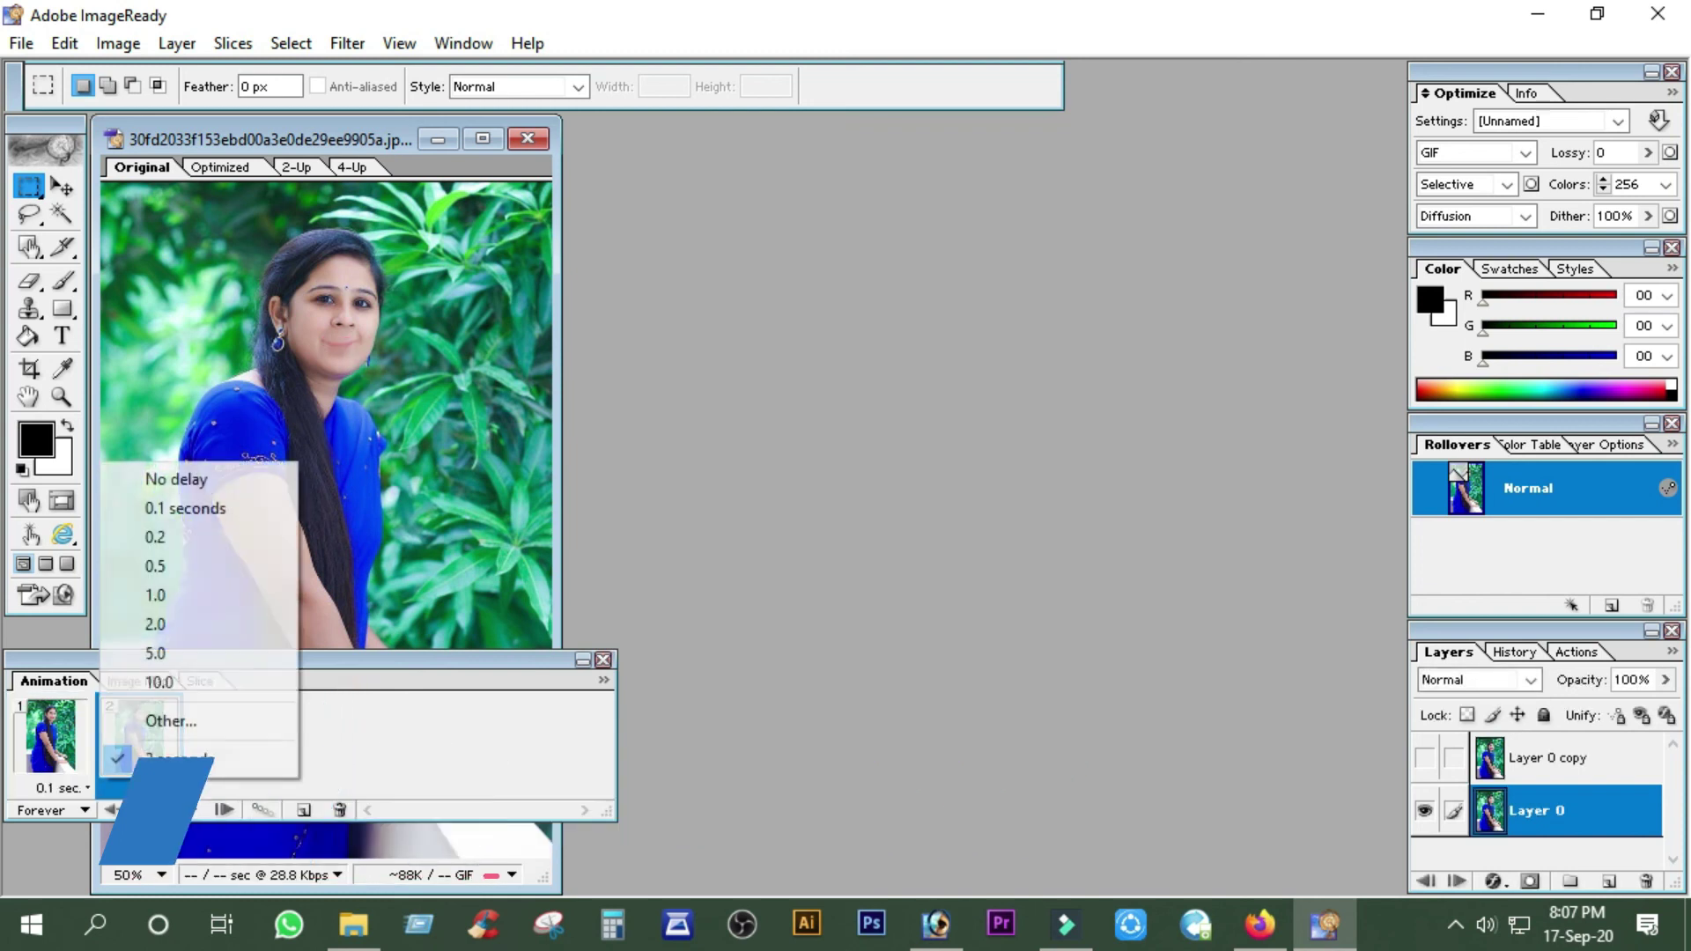
left_click(208, 507)
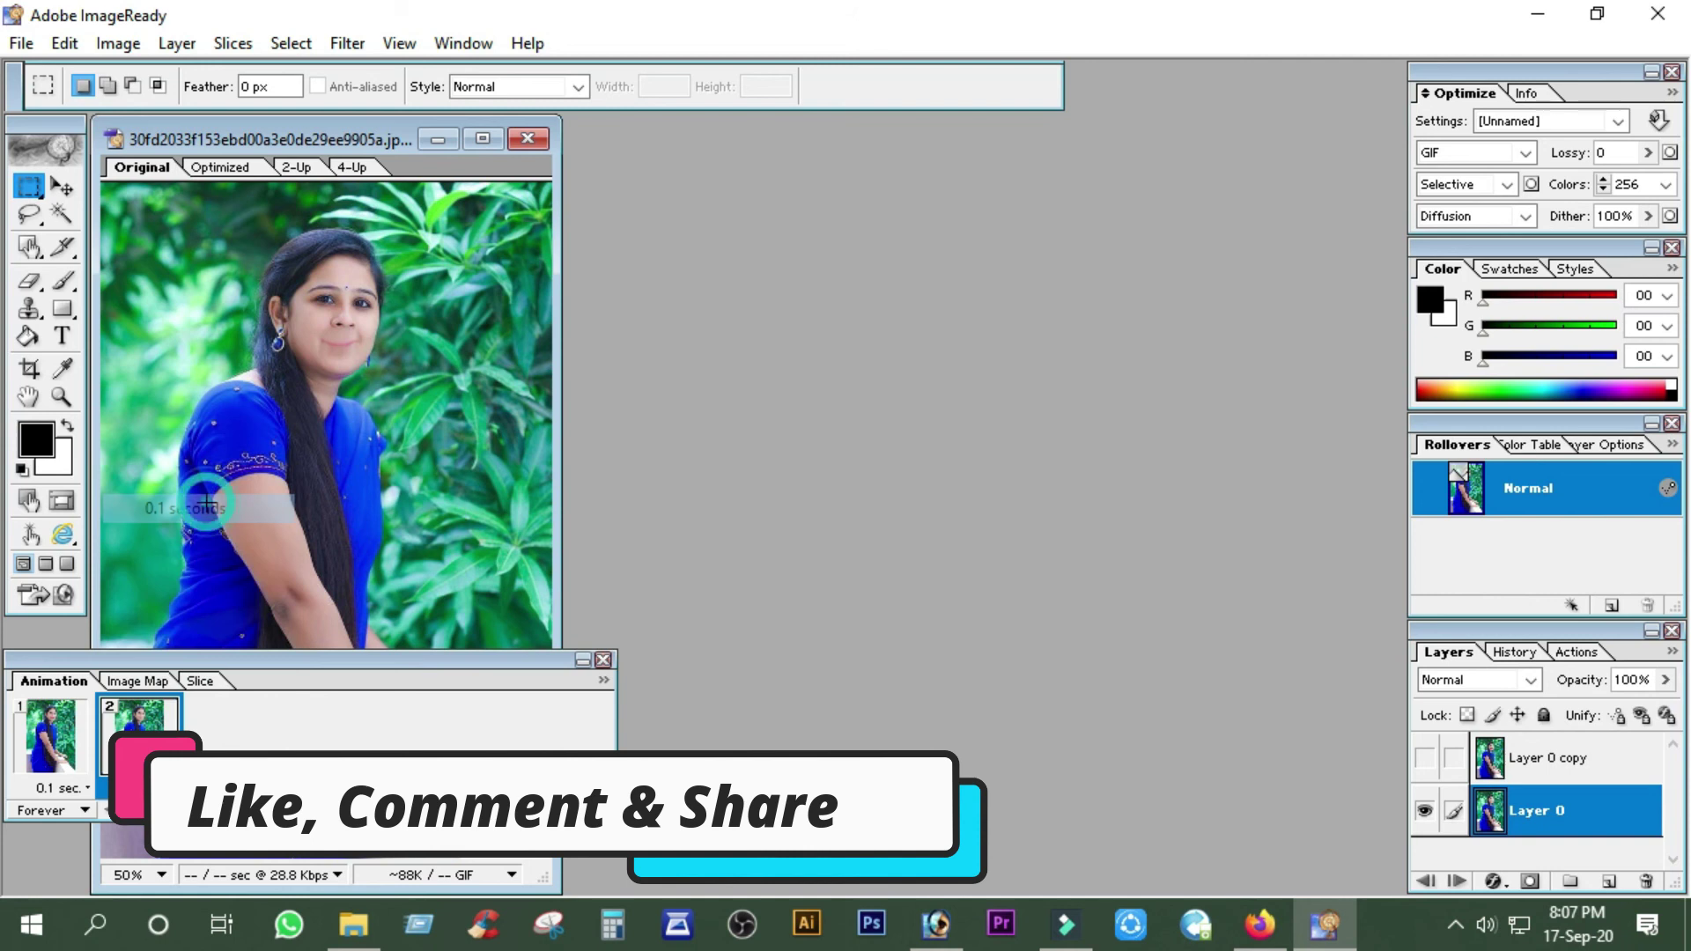
left_click(188, 809)
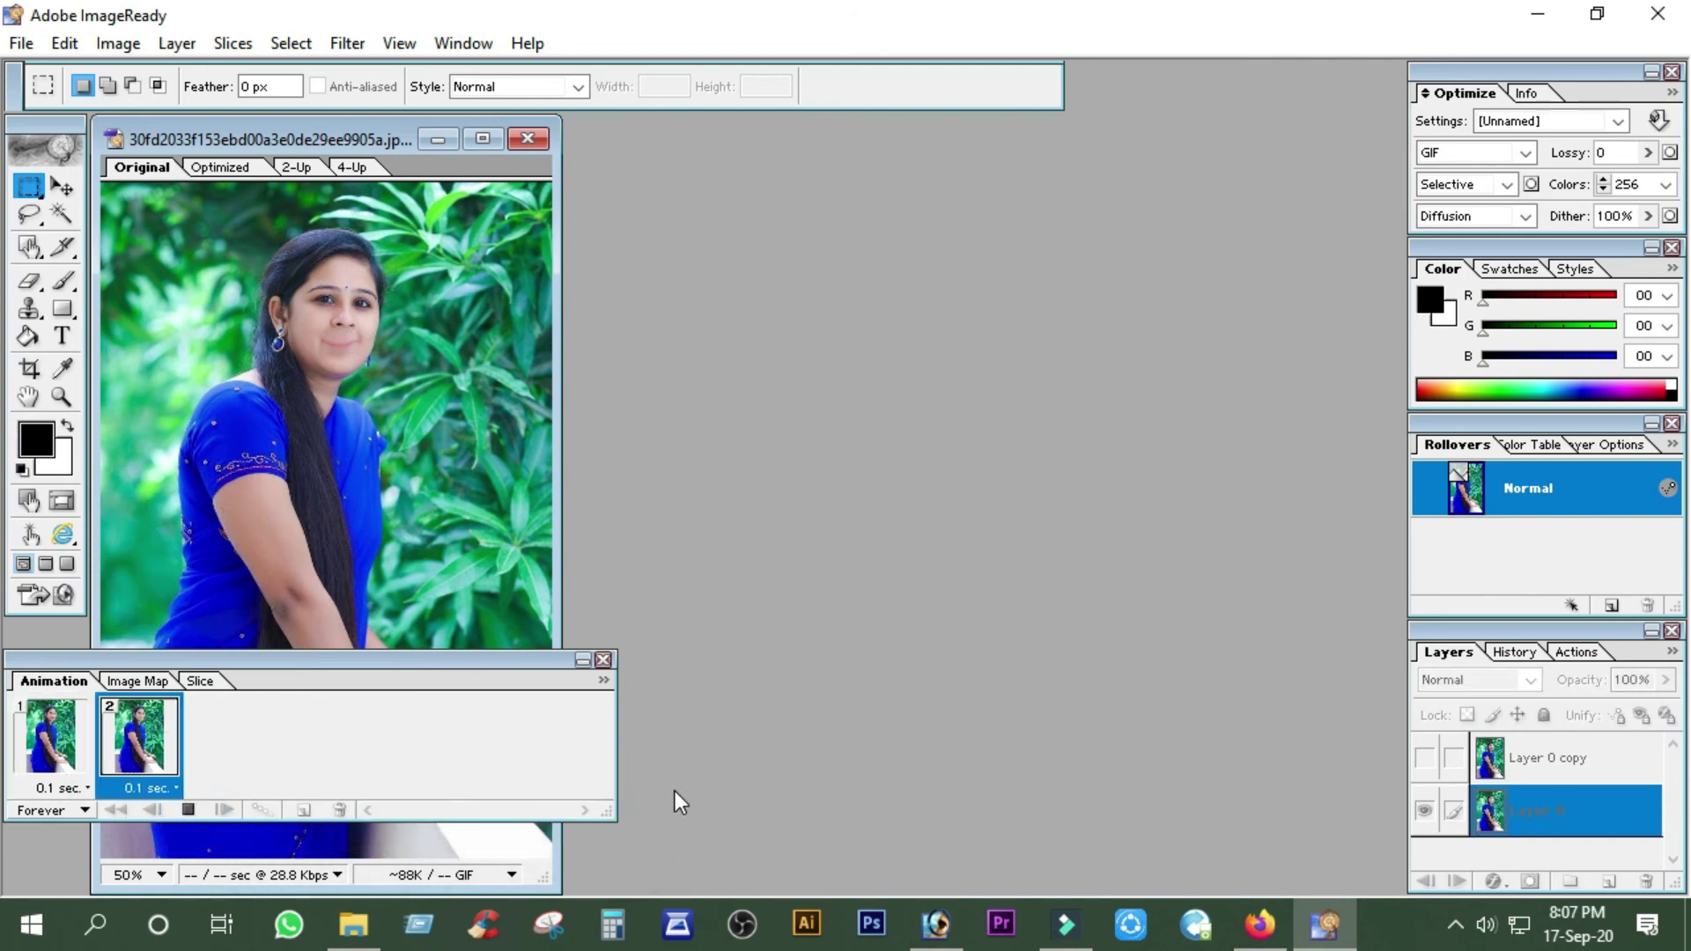
Maximize the portrait's document window and close the Animation palette
left_click(482, 139)
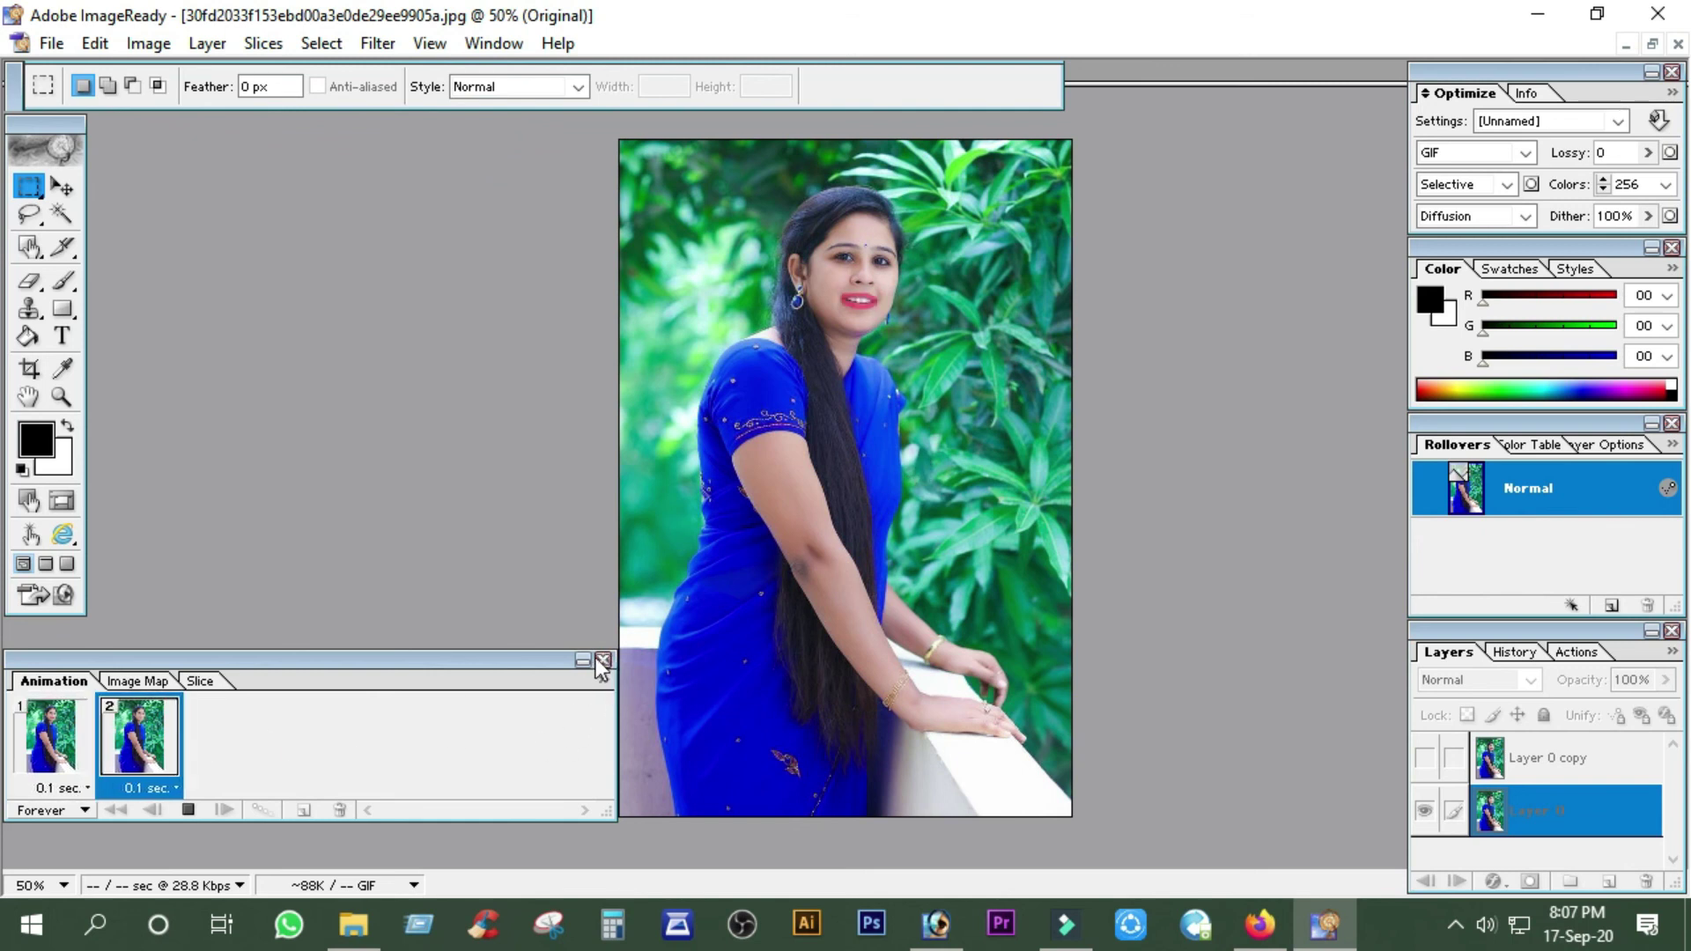
left_click(602, 659)
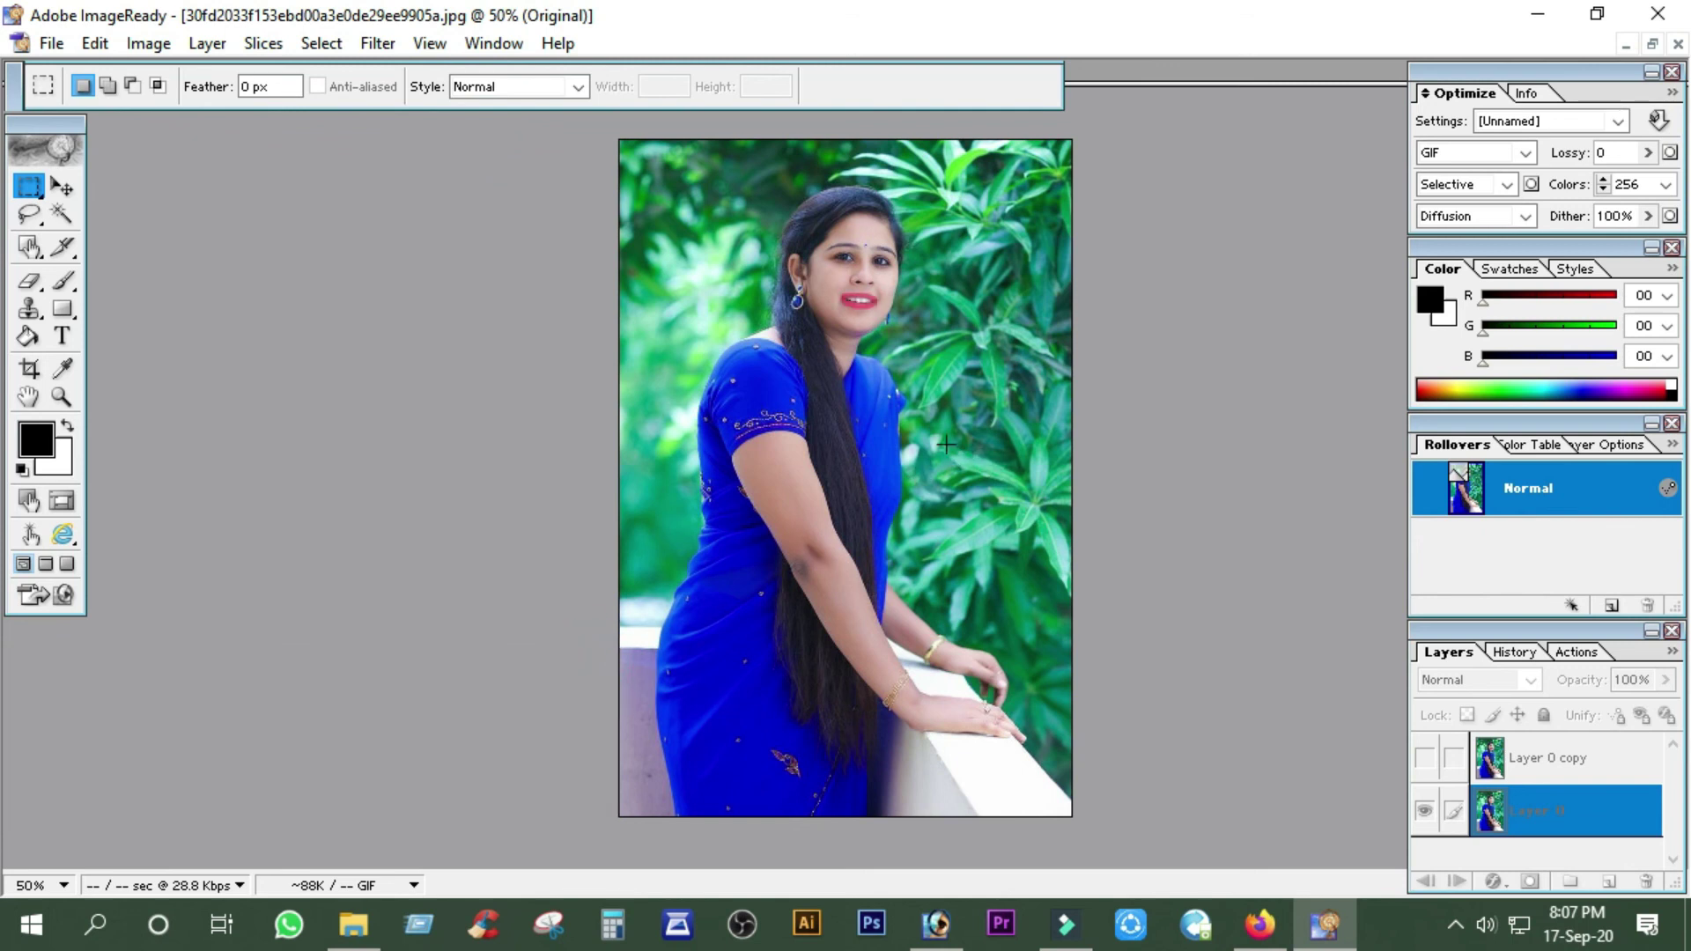